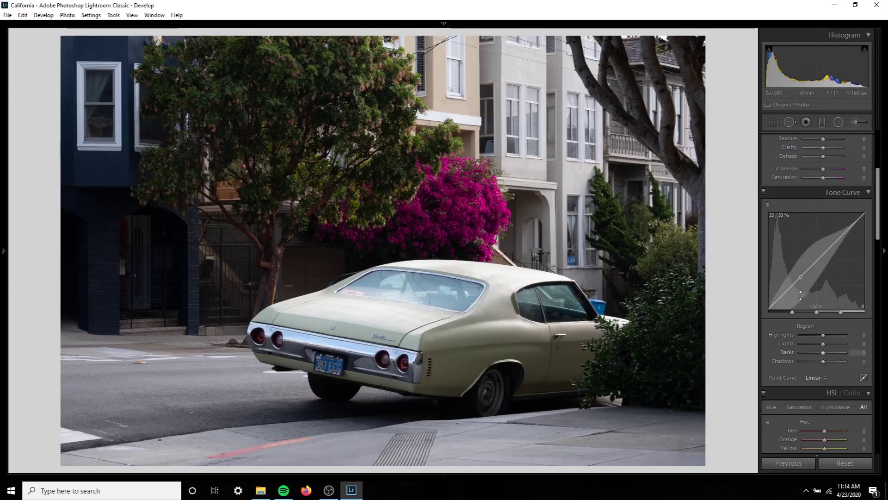
- Zoom in on the car's rear window at full size, then return to the full photo
scroll(820, 277, "up", 4)
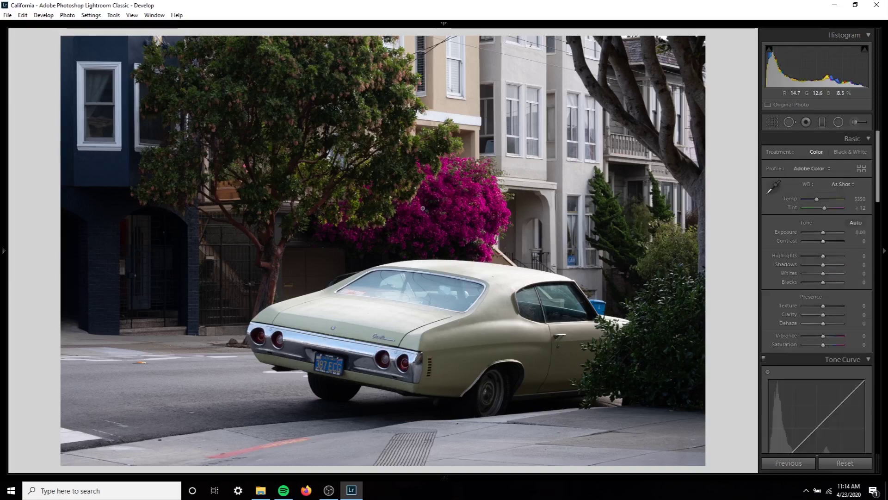
left_click(420, 322)
left_click(423, 321)
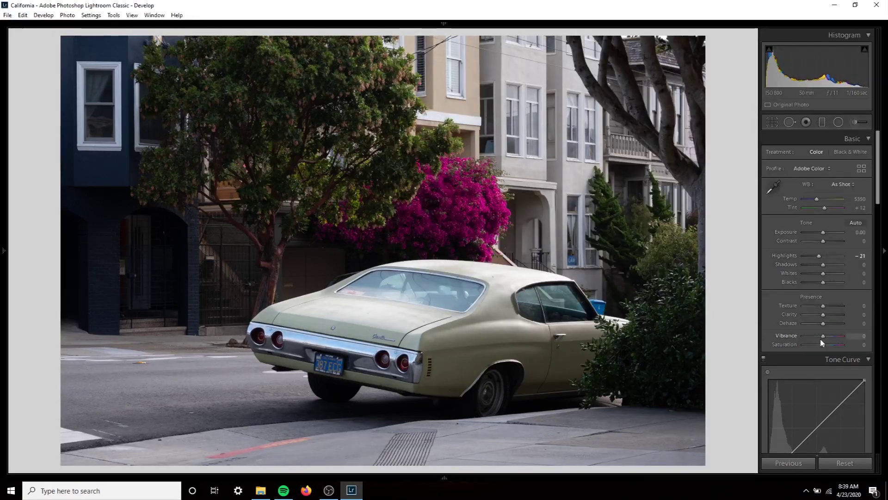
- Raise Texture to +10 and zoom into the photo to judge the sharpening
left_click_drag(823, 306, 828, 312)
key("z")
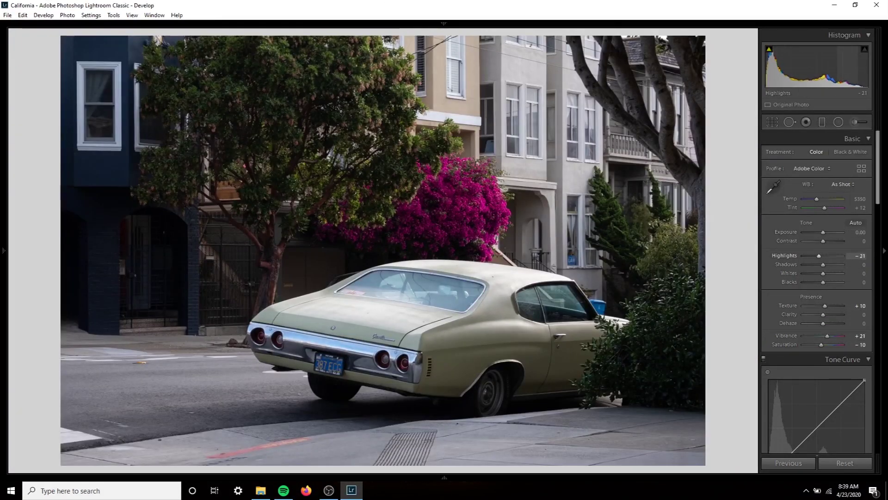
scroll(829, 263, "down", 10)
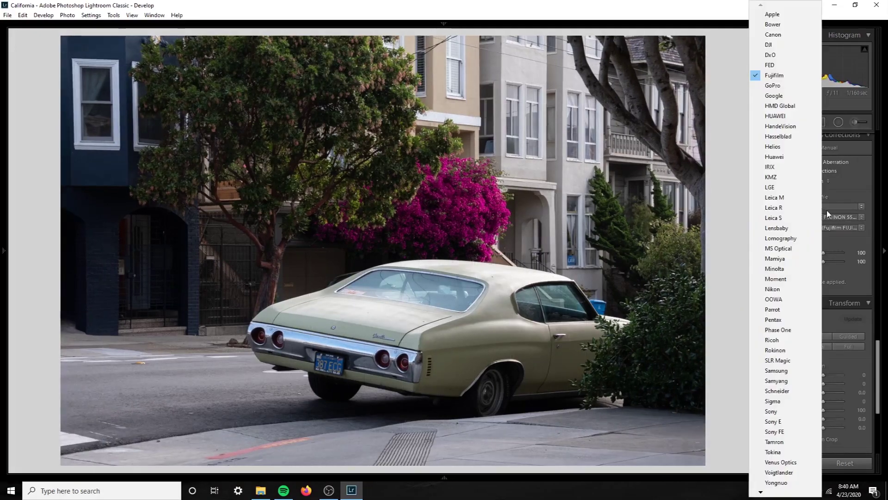
left_click(856, 360)
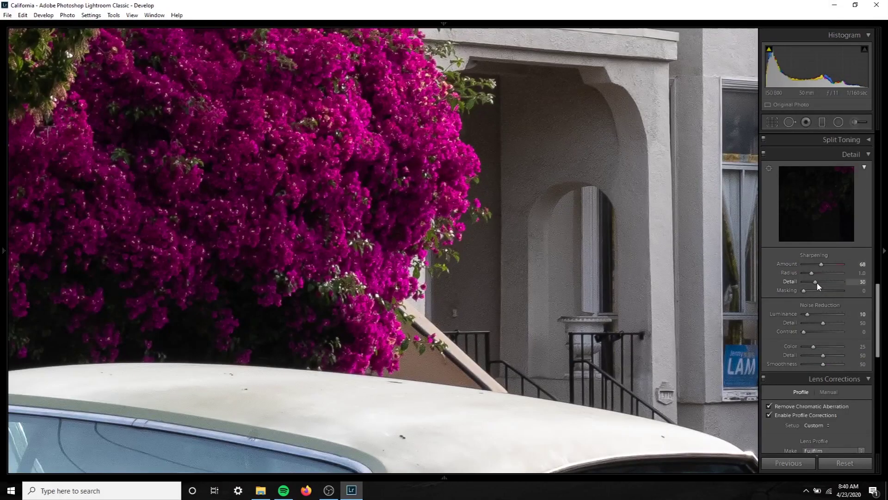
key("z")
left_click(814, 290, "alt")
scroll(827, 315, "up", 5)
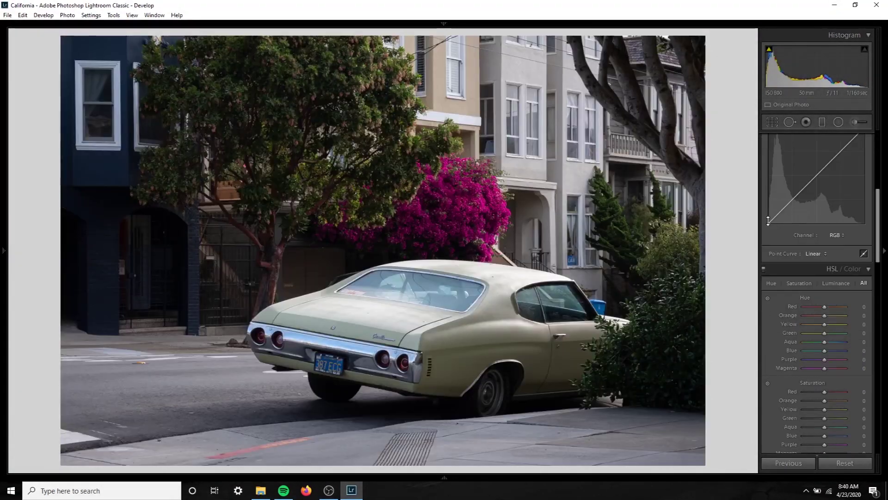
scroll(827, 316, "up", 10)
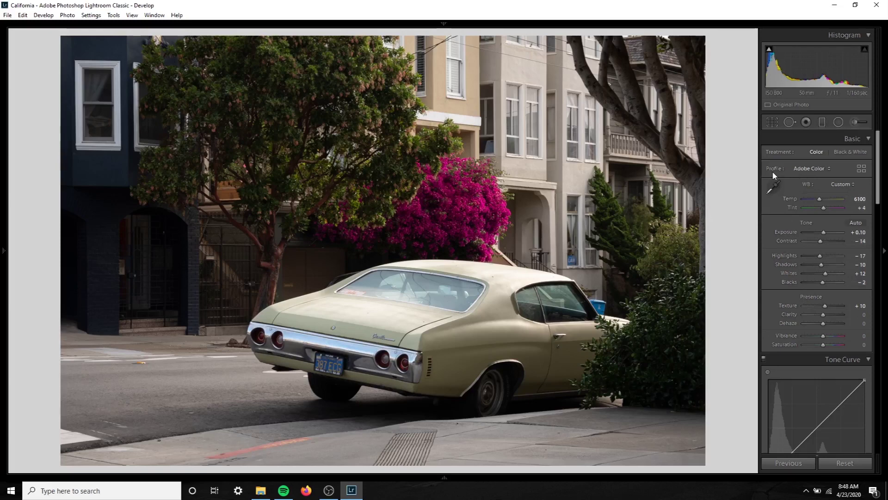
- Browse the Camera Matching group in the profile browser, then close it without changing profile
left_click(808, 170)
left_click(807, 169)
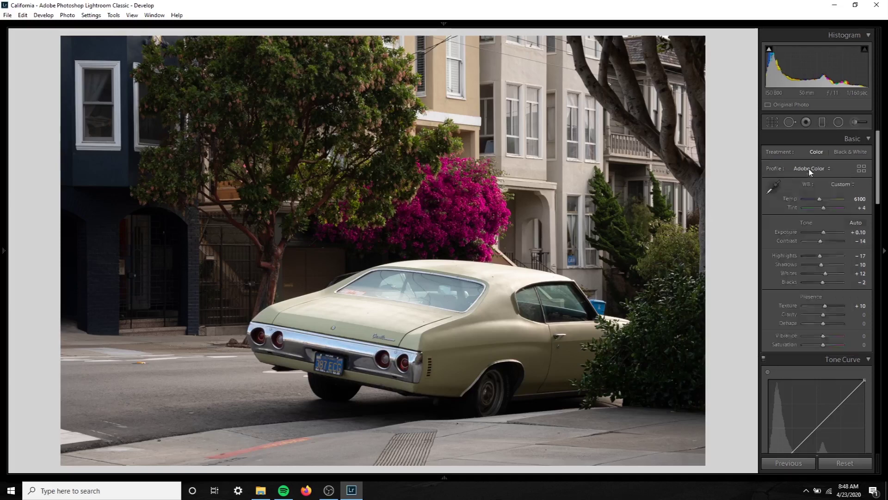
left_click(808, 170)
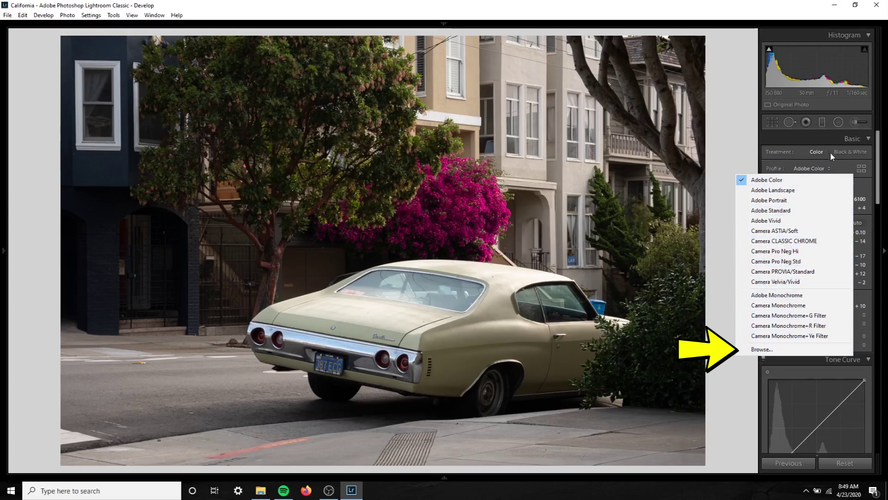
left_click(770, 349)
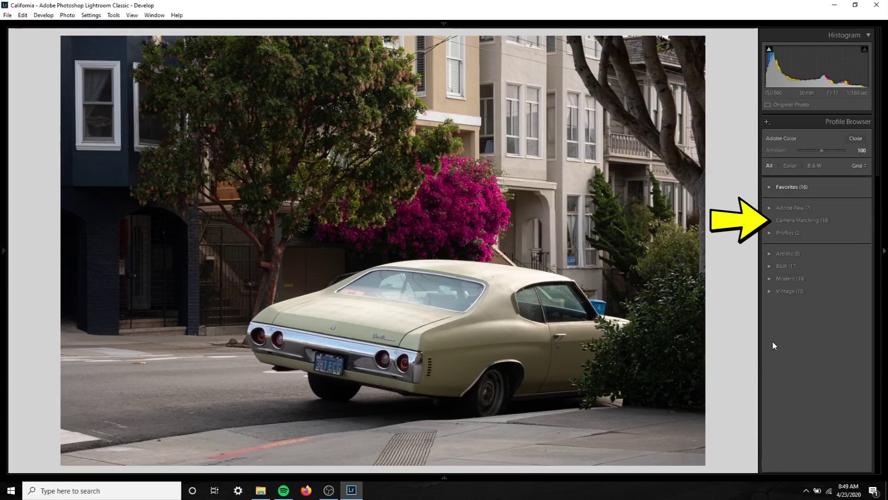
left_click(797, 222)
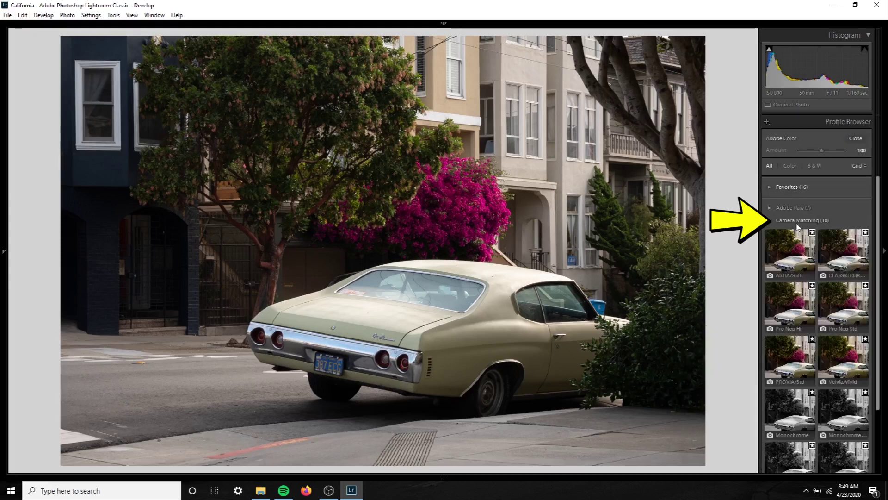
scroll(791, 263, "down", 1)
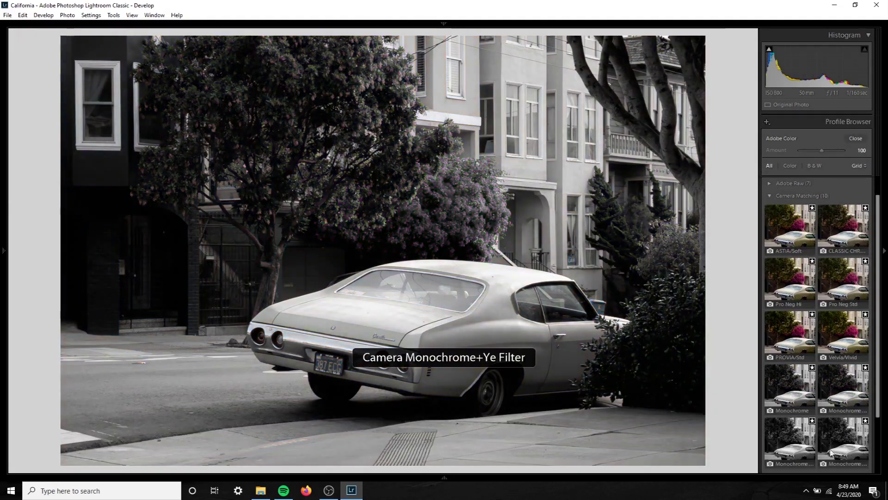
scroll(826, 252, "up", 1)
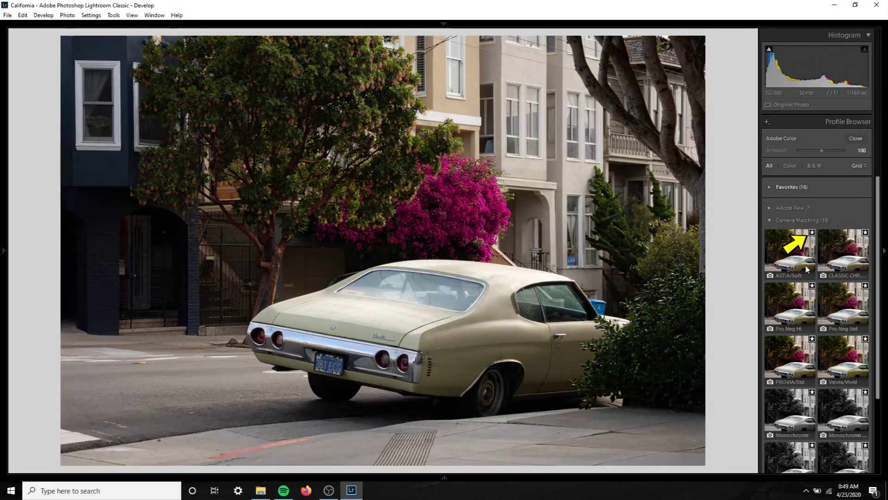
left_click(777, 221)
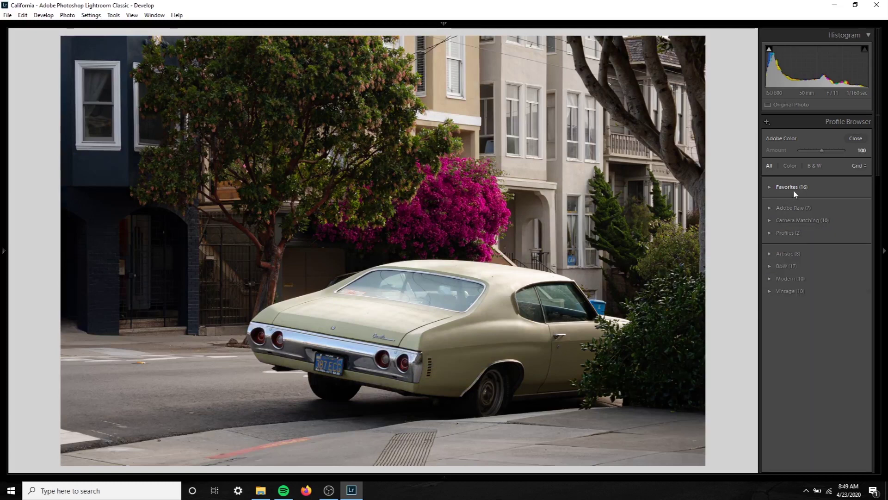
left_click(854, 139)
- Try the Camera PROVIA/Standard profile, then settle on Camera ASTIA/Soft
left_click(811, 168)
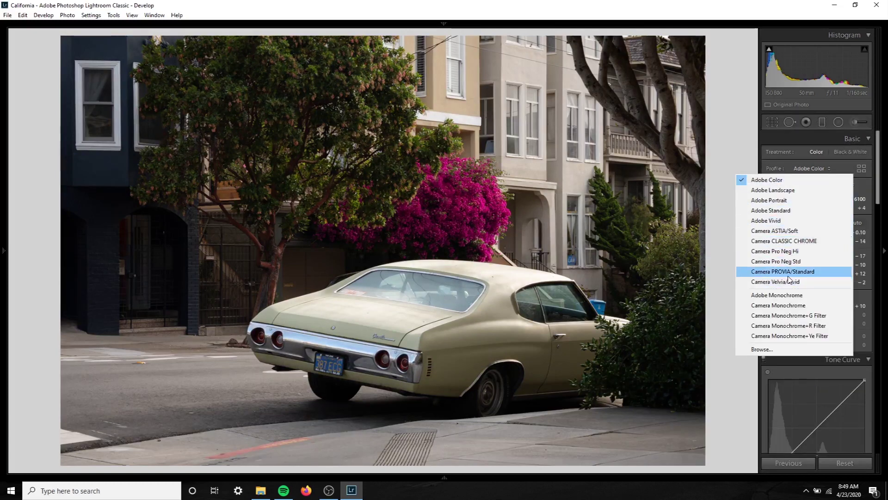
left_click(800, 272)
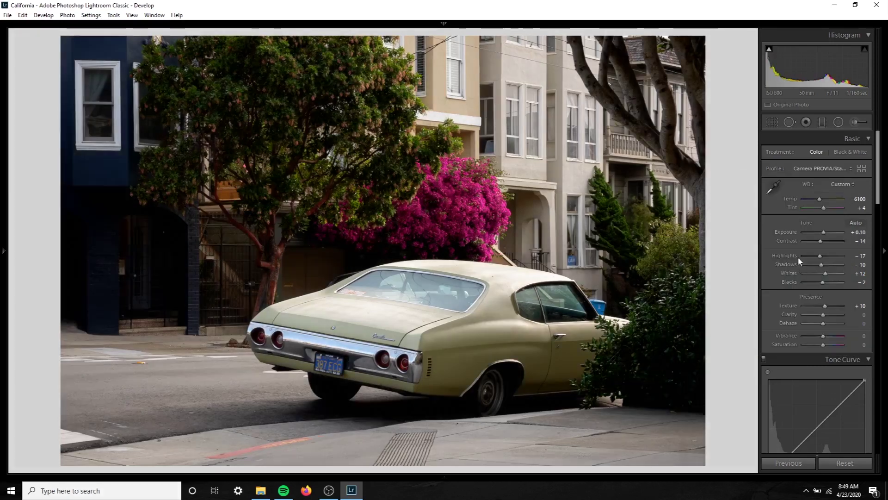
left_click(816, 168)
left_click(794, 231)
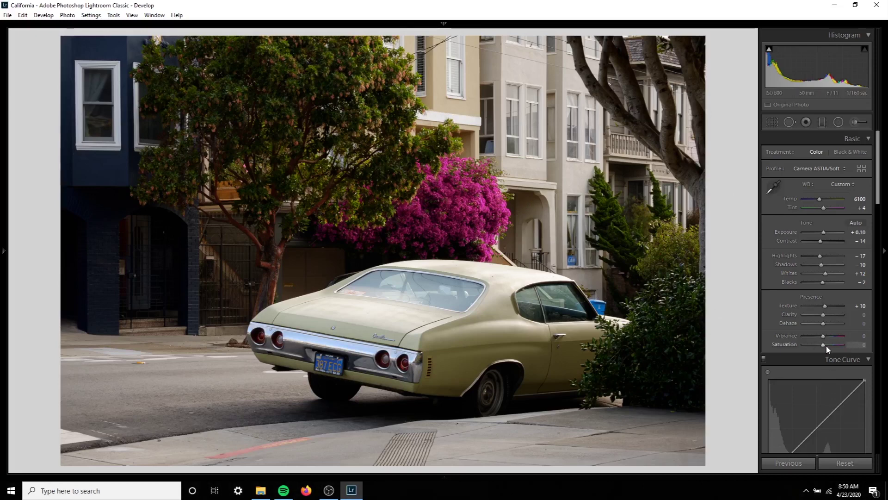
- Lower Saturation to -14
left_click_drag(823, 346, 821, 345)
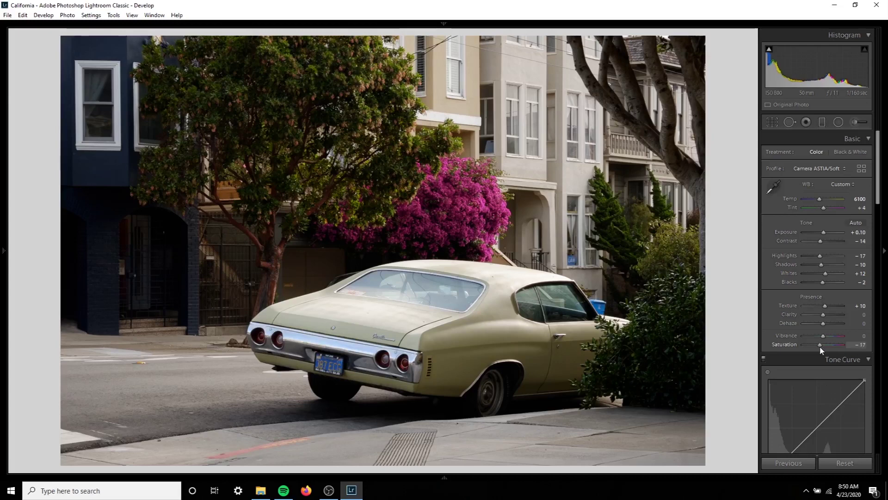
left_click_drag(821, 347, 821, 347)
left_click_drag(822, 345, 824, 340)
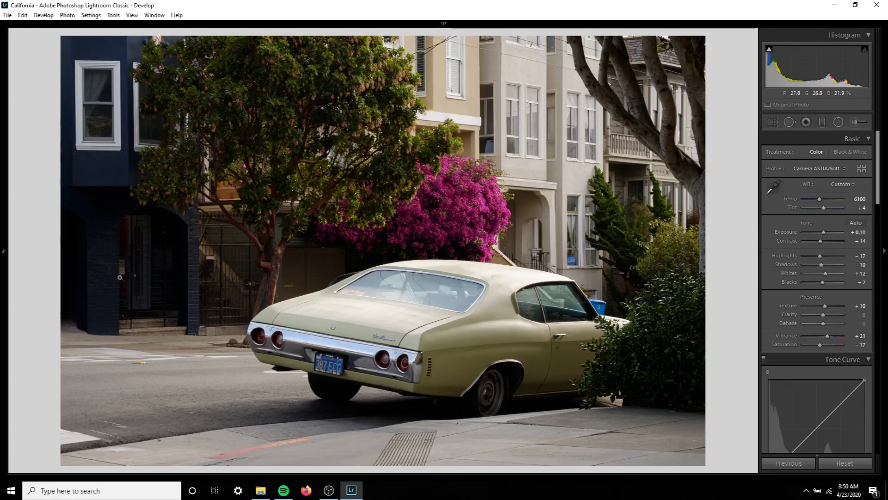
- Check the dark doorway and bougainvillea up close, then raise Vibrance to +21
left_click(119, 277)
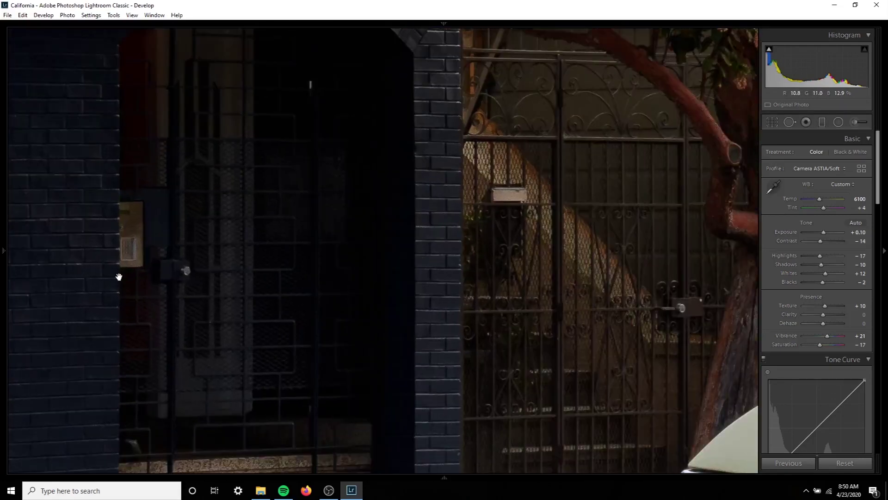
left_click(157, 269)
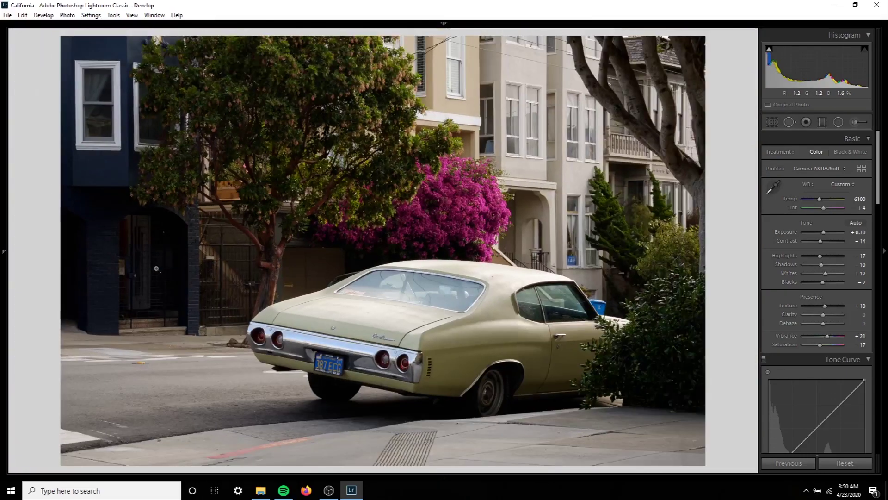
left_click(434, 225)
left_click(404, 162)
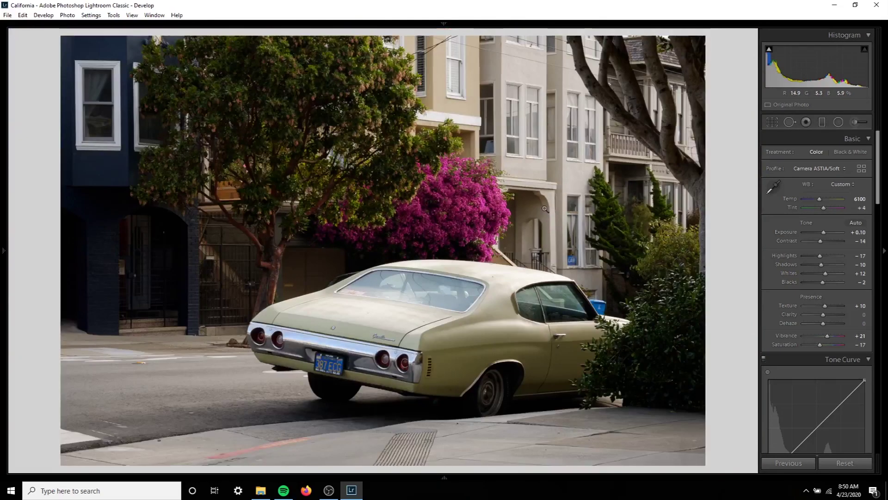
left_click(486, 219)
left_click(429, 192)
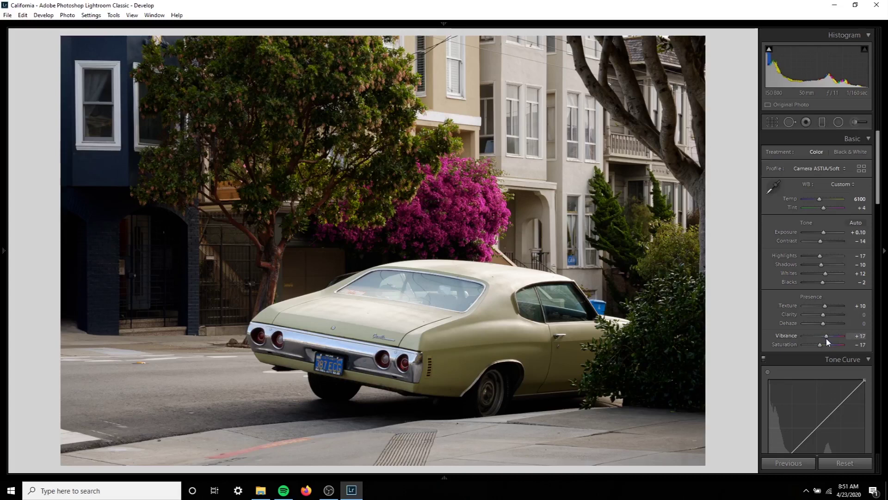
left_click_drag(826, 338, 827, 337)
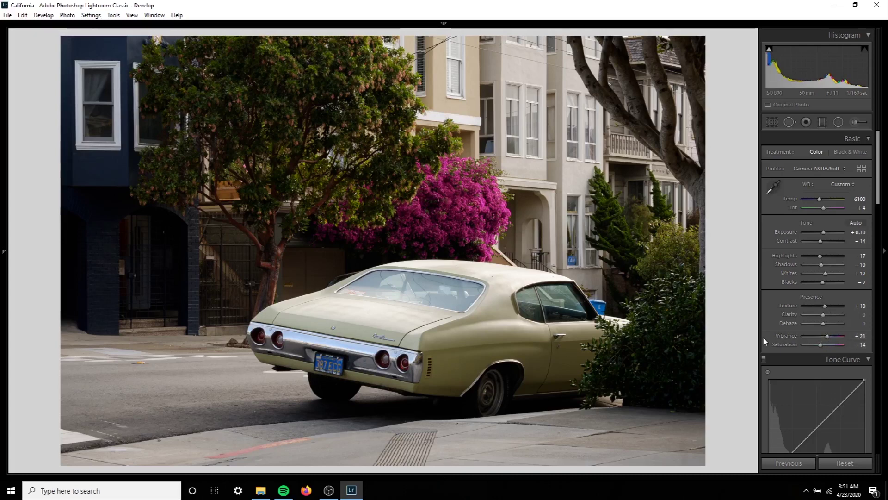
- Compare the As Shot and Auto white balance presets, ending at Temp 6200, Tint +2
left_click(832, 184)
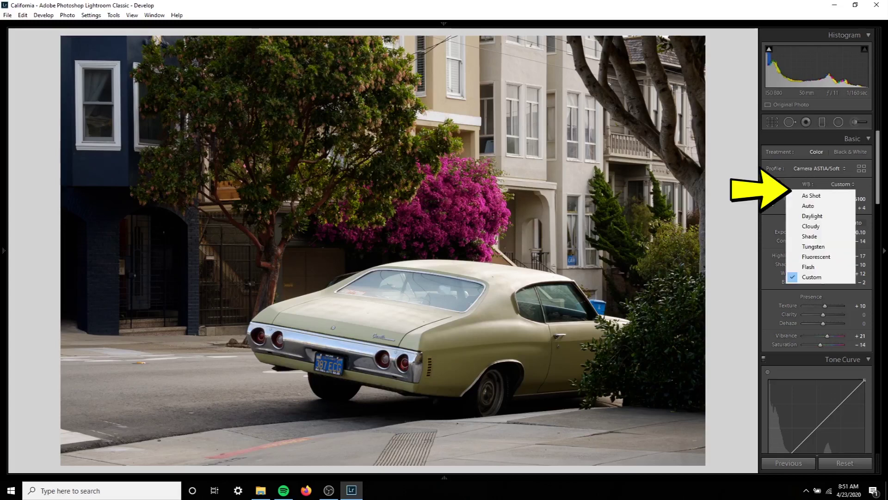
left_click(762, 262)
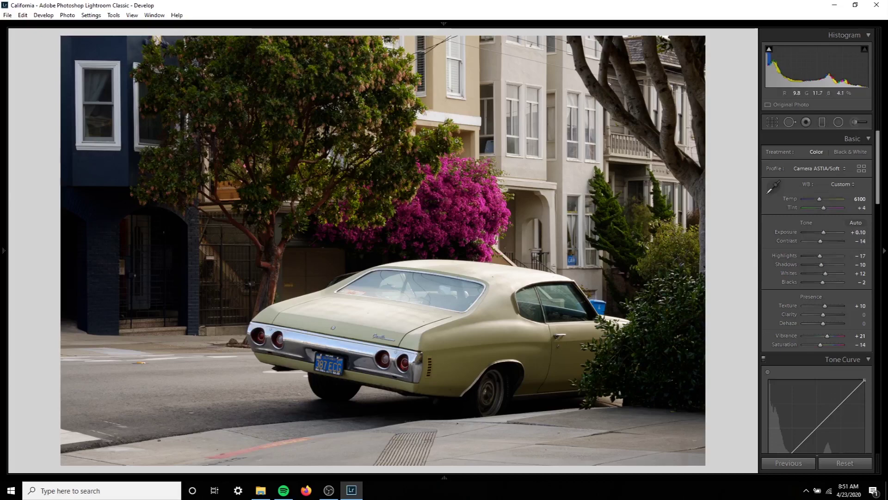
scroll(803, 370, "down", 3)
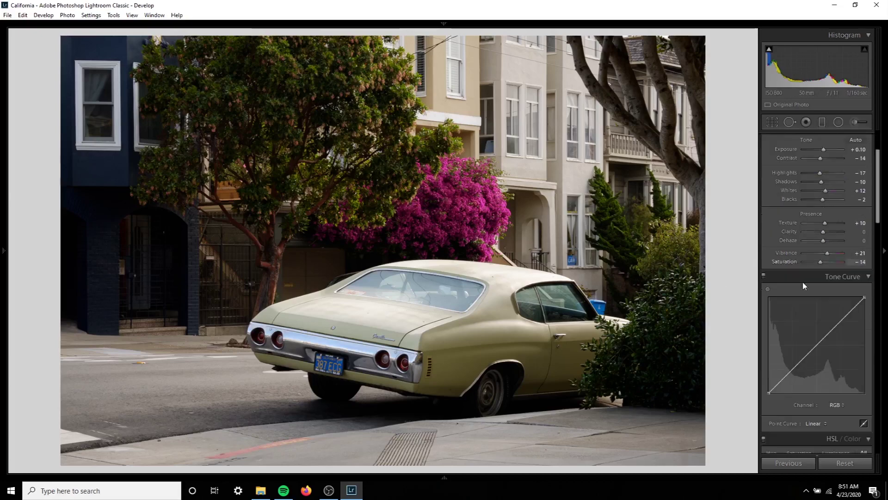
scroll(805, 287, "up", 3)
left_click(841, 184)
left_click(820, 194)
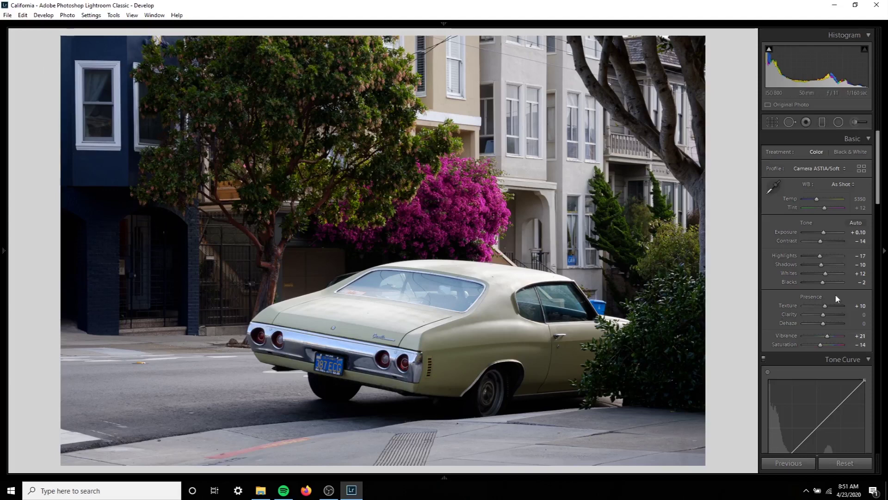
left_click(847, 183)
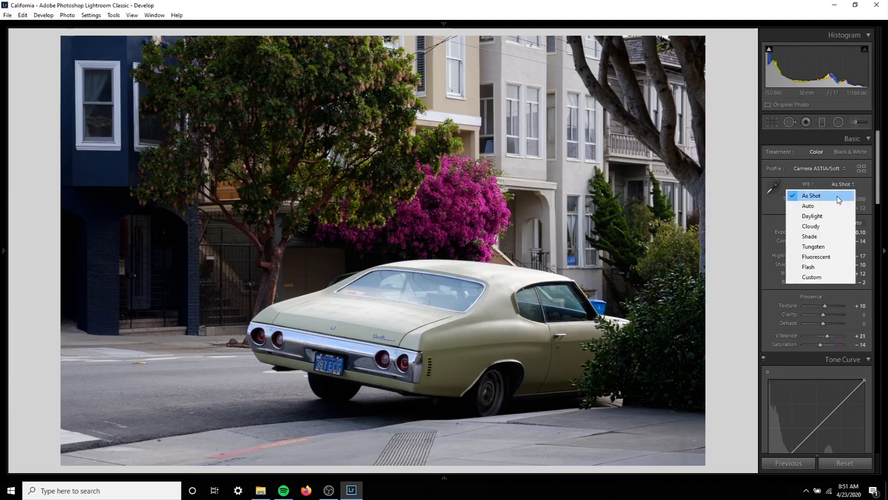
left_click(838, 207)
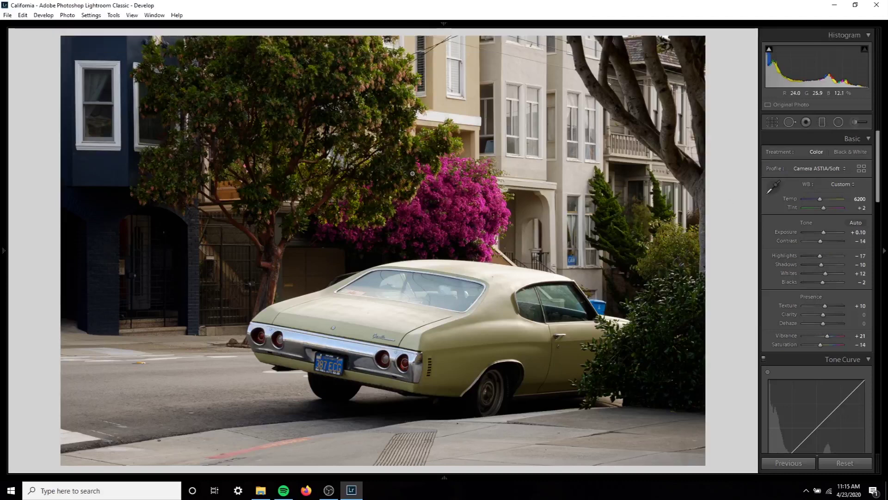
- Switch the Tone Curve to point-curve editing and keep the combined RGB channel
scroll(806, 301, "down", 4)
key("F5")
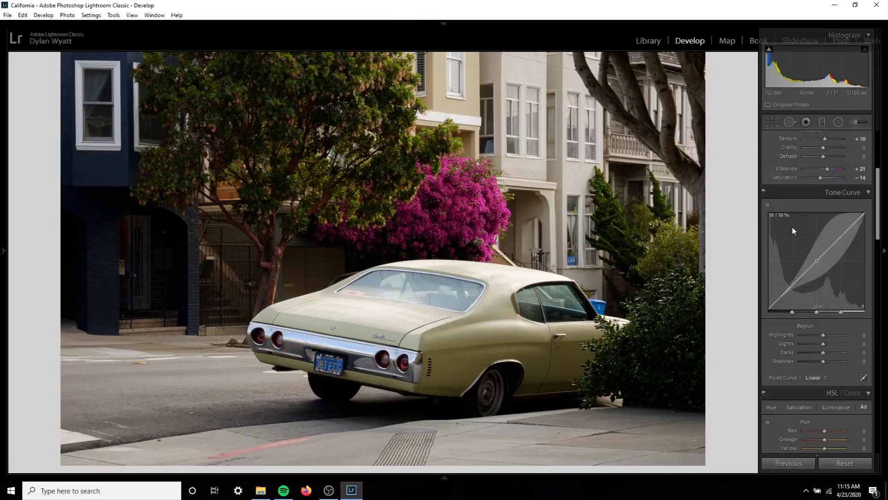
left_click(864, 378)
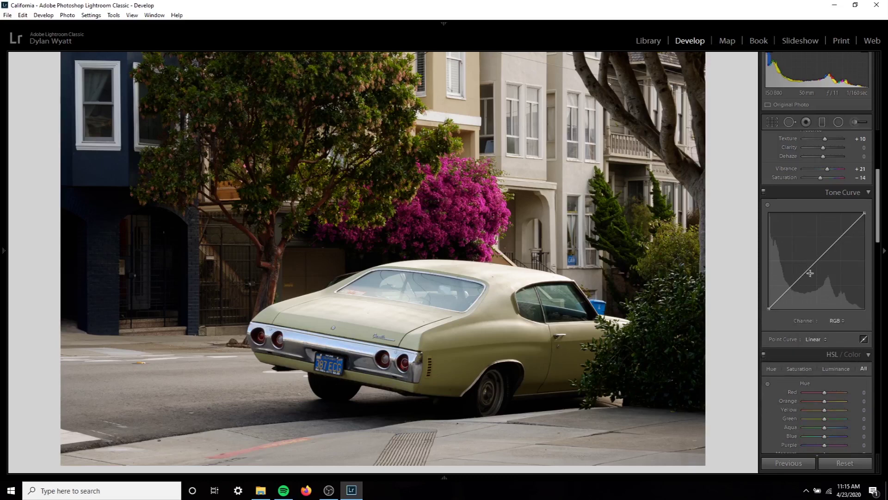
right_click(794, 292)
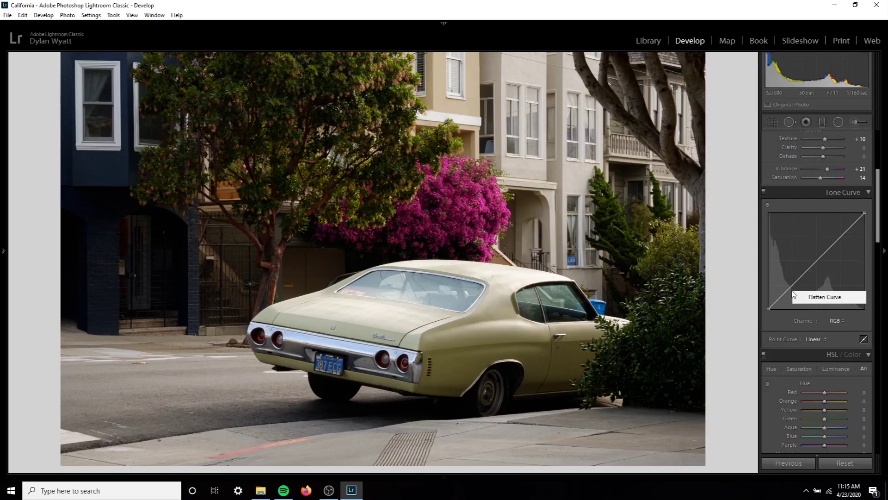
left_click(828, 324)
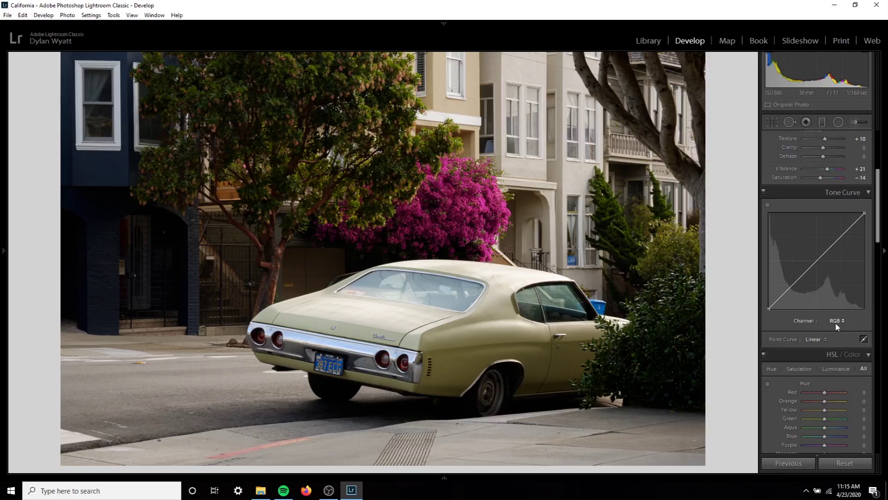
left_click(835, 323)
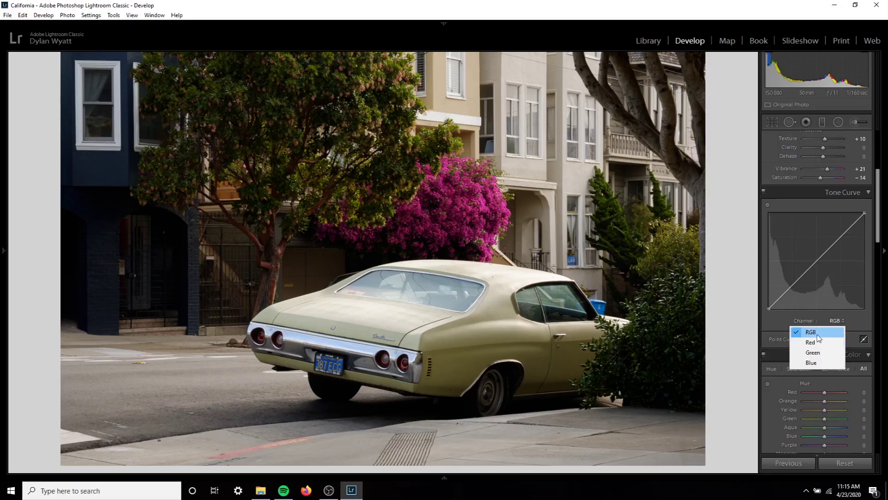
left_click(817, 334)
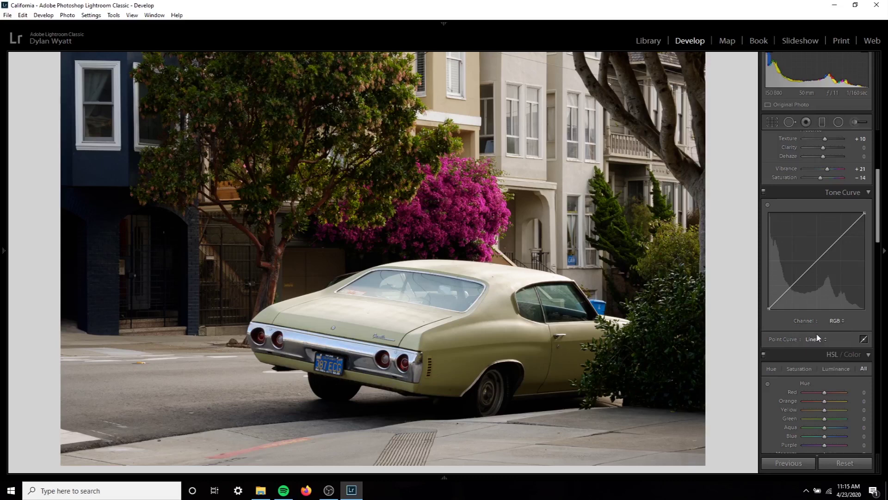
- Test a black-point drag and a shadow point, then remove both so the curve stays Linear
scroll(811, 284, "up", 3)
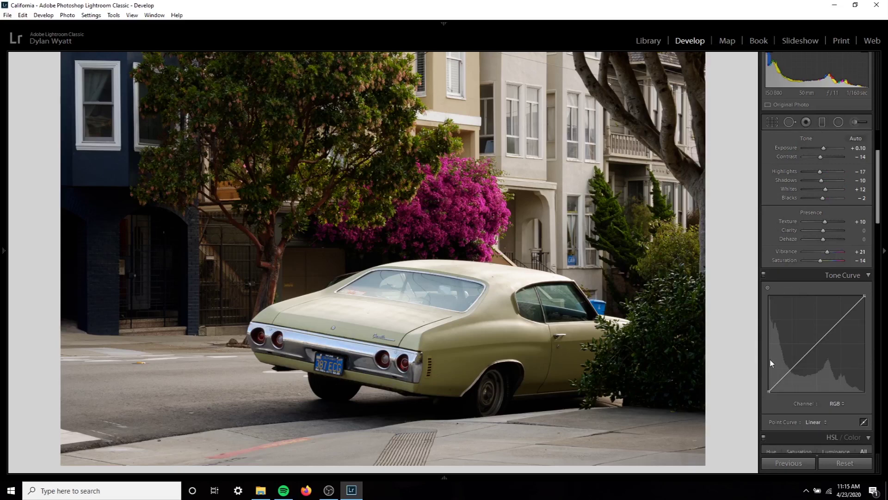
left_click_drag(771, 392, 778, 392)
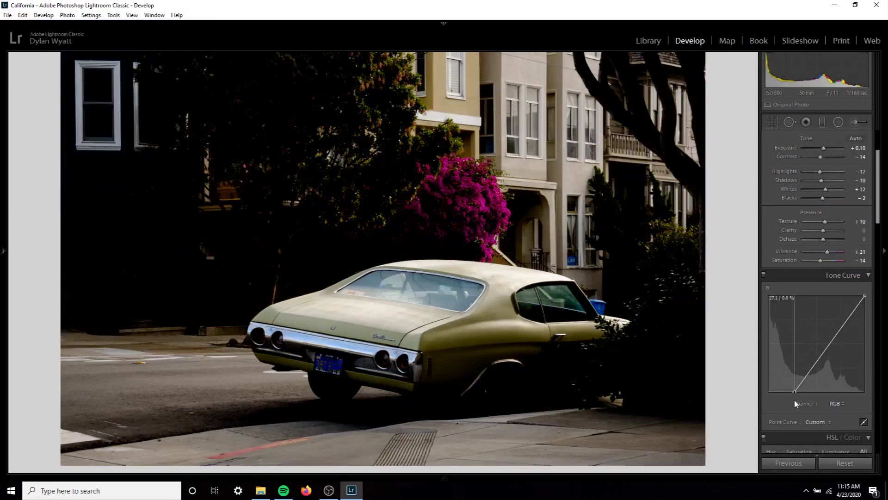
key("ctrl+z")
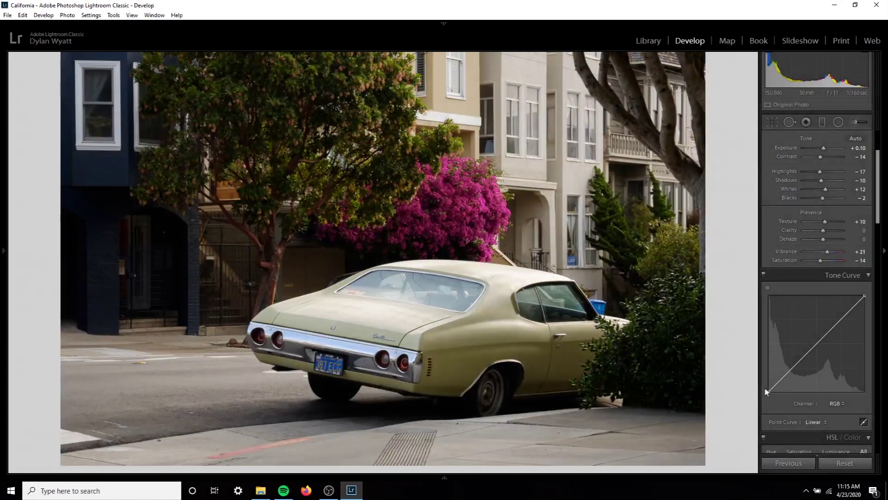
left_click(791, 368)
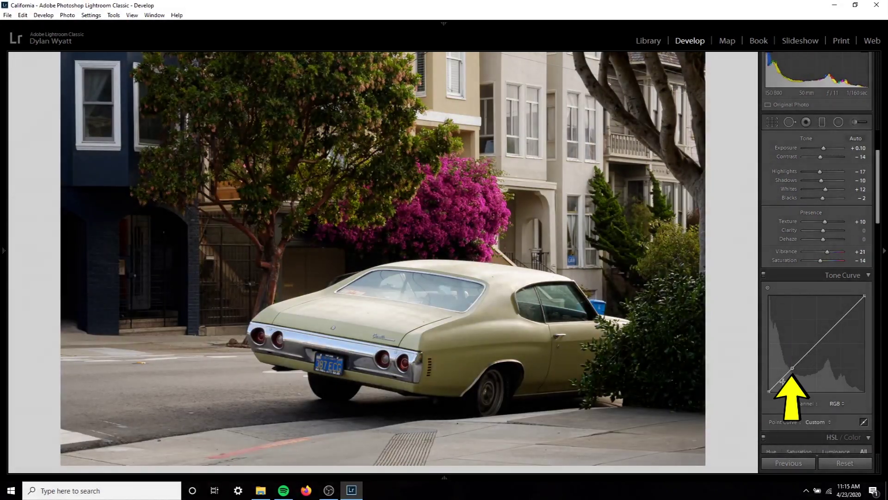
right_click(788, 372)
left_click(814, 375)
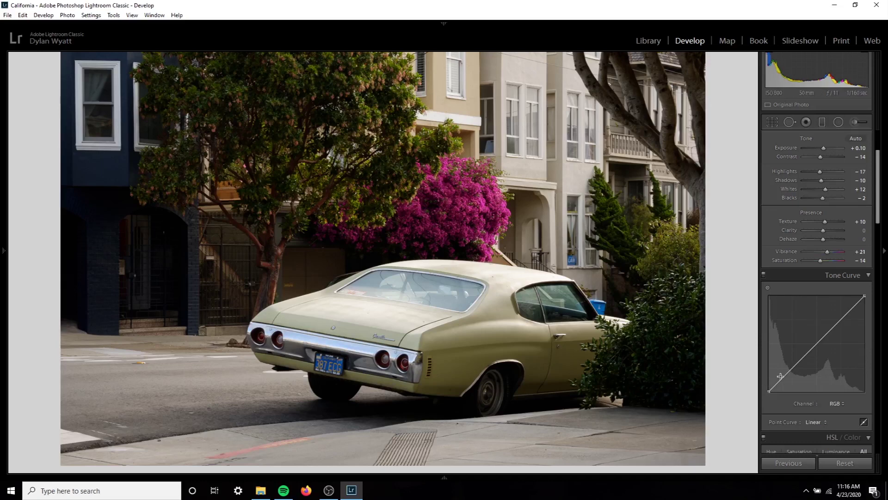
- Lift the RGB curve's black point to about 2.4% output to fade the blacks
left_click_drag(768, 392, 747, 400)
left_click_drag(768, 393, 770, 390)
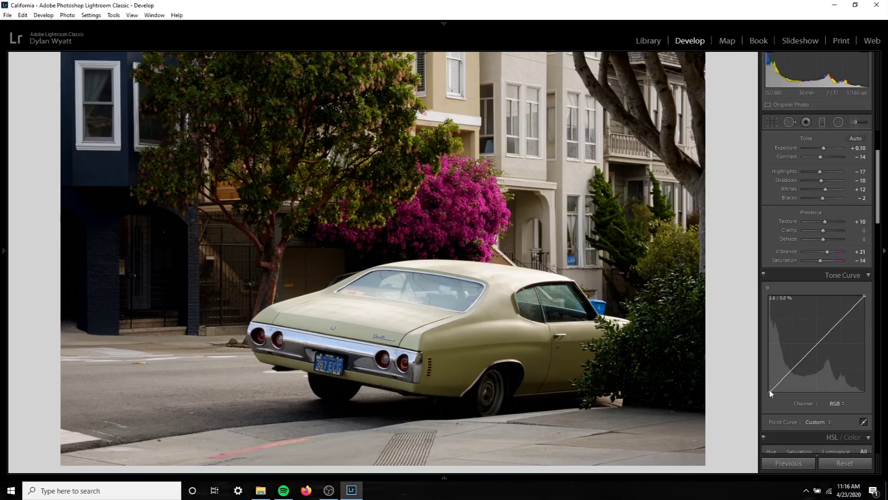
left_click_drag(770, 393, 765, 388)
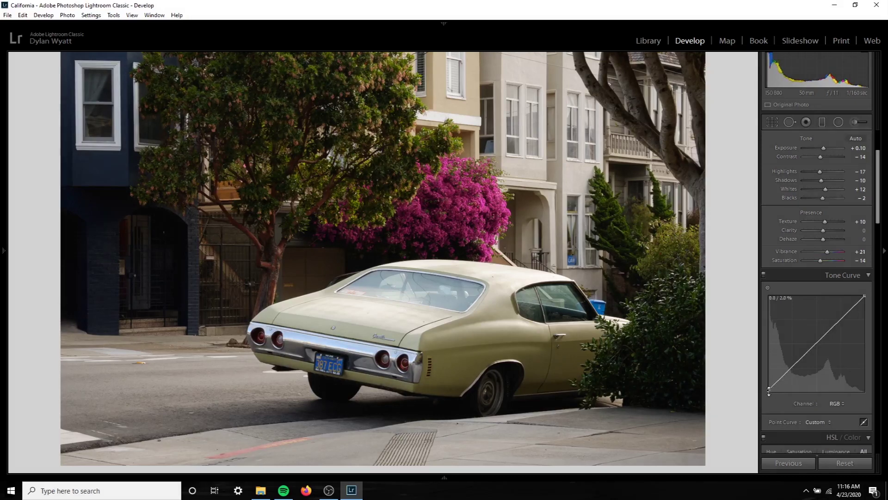
left_click_drag(769, 388, 767, 390)
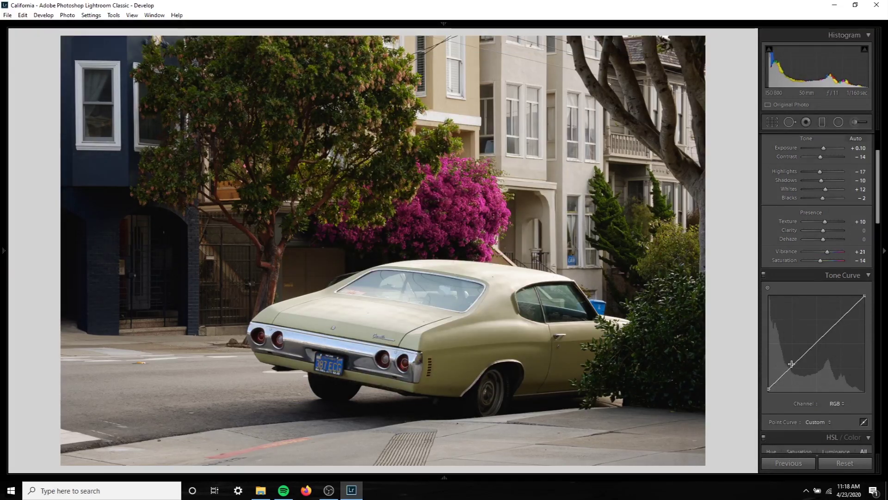
- Add a shadow point near 24.7% input on the RGB curve and set it to about 25.5% output
left_click(792, 367)
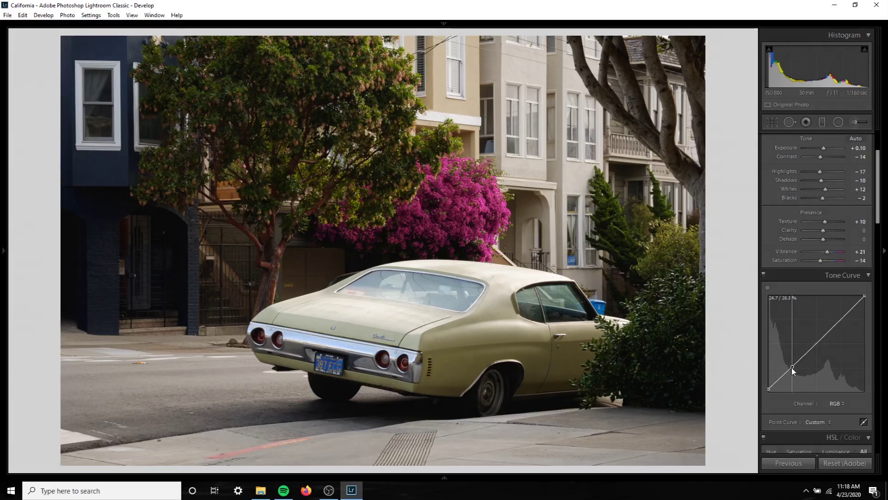
left_click_drag(792, 368, 791, 372)
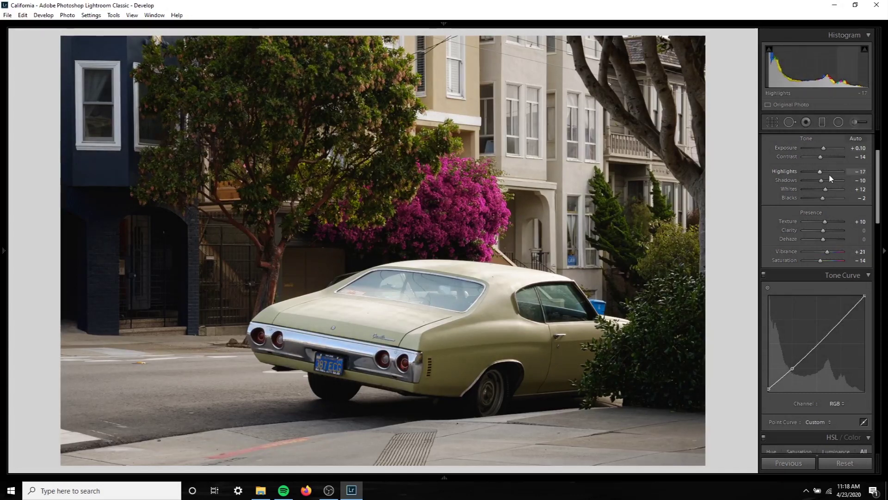
left_click_drag(837, 181, 798, 181)
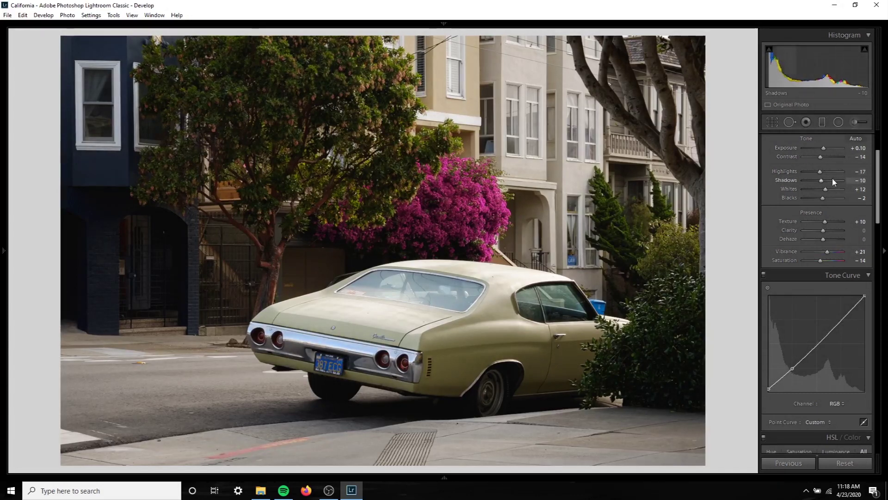
key("ctrl+z")
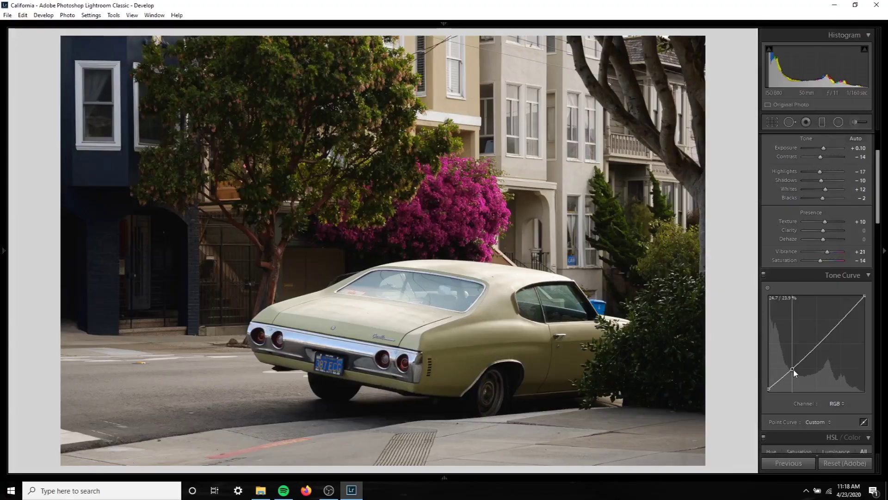
right_click(802, 370)
key("Escape")
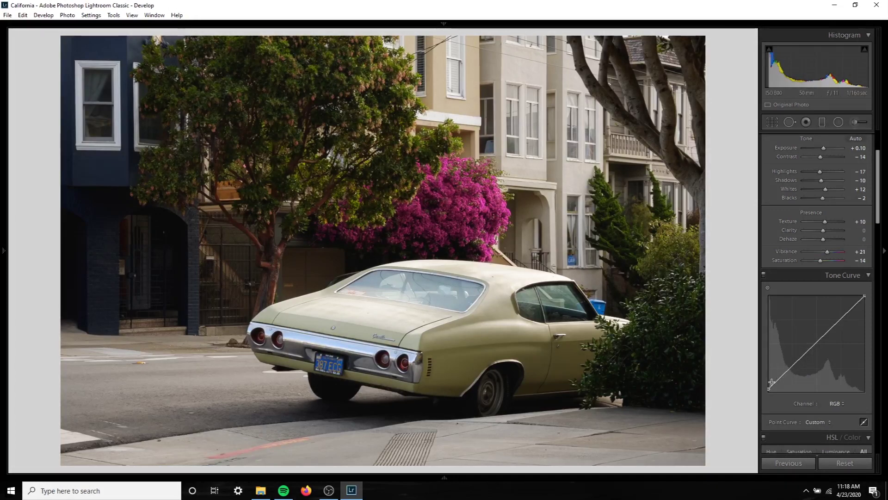
left_click_drag(772, 382, 748, 444)
key("ctrl+z")
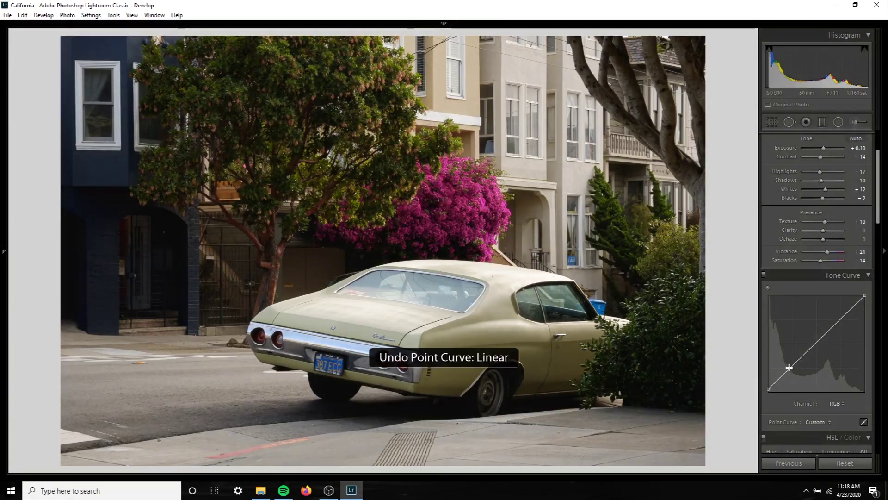
left_click(791, 365)
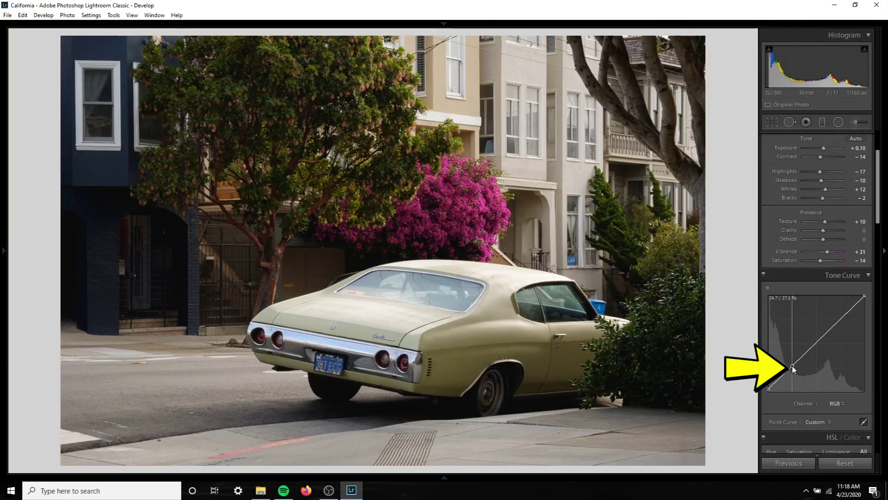
left_click_drag(791, 367, 792, 368)
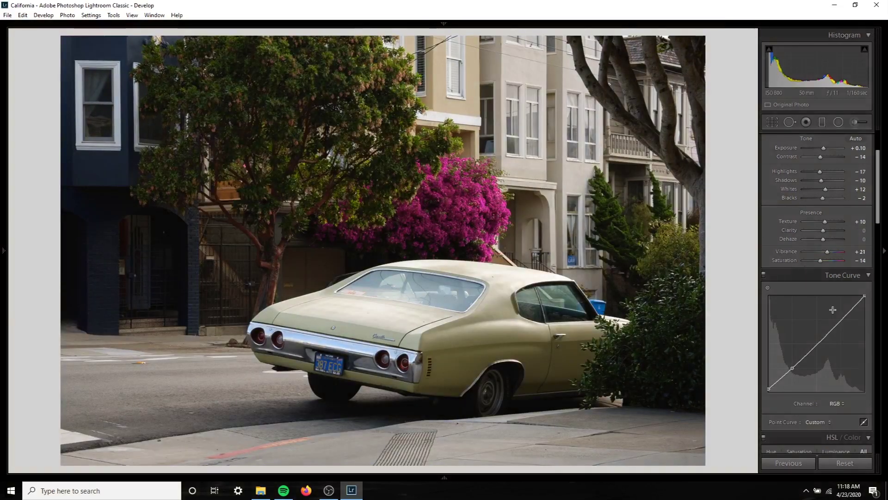
- Add a midtone anchor and an upper-tone point lifted to about 81.6% on the RGB curve
left_click(816, 344)
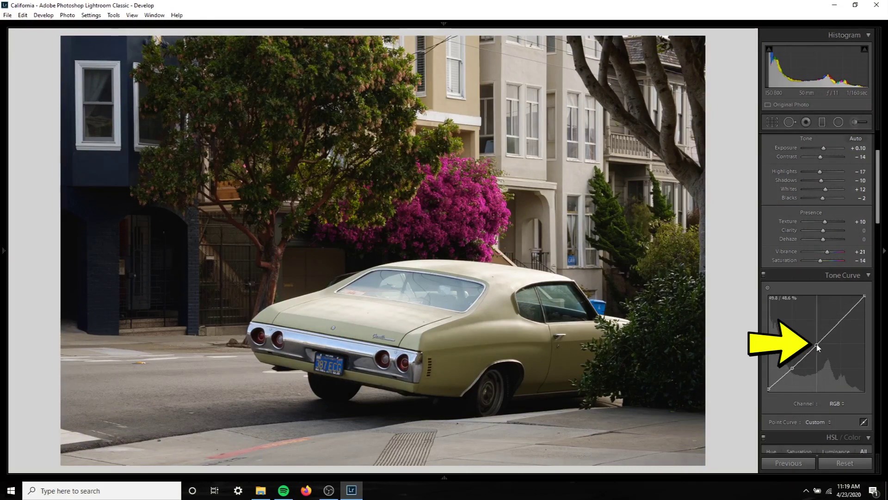
mouse_move(817, 344)
left_mouse_down()
mouse_move(814, 334)
mouse_move(814, 357)
mouse_move(809, 338)
mouse_move(808, 347)
left_mouse_up()
left_click(485, 192)
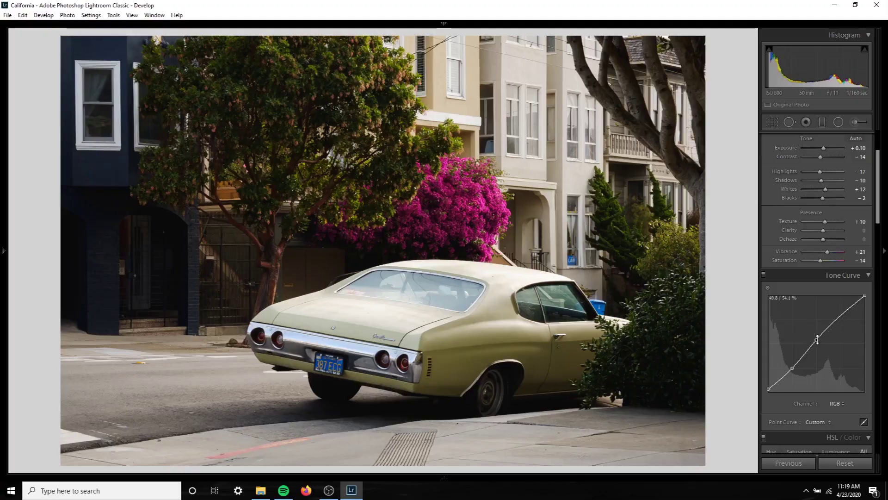
left_click(840, 315)
left_click_drag(841, 318, 840, 316)
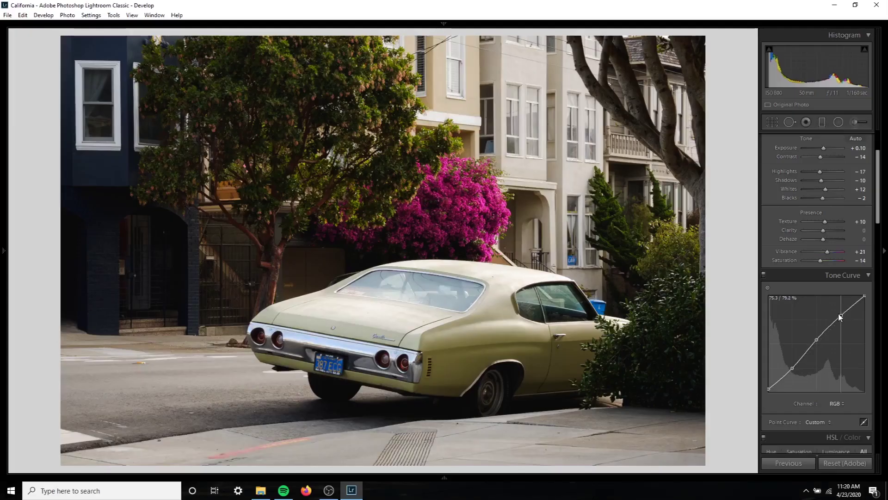
left_click_drag(841, 316, 839, 317)
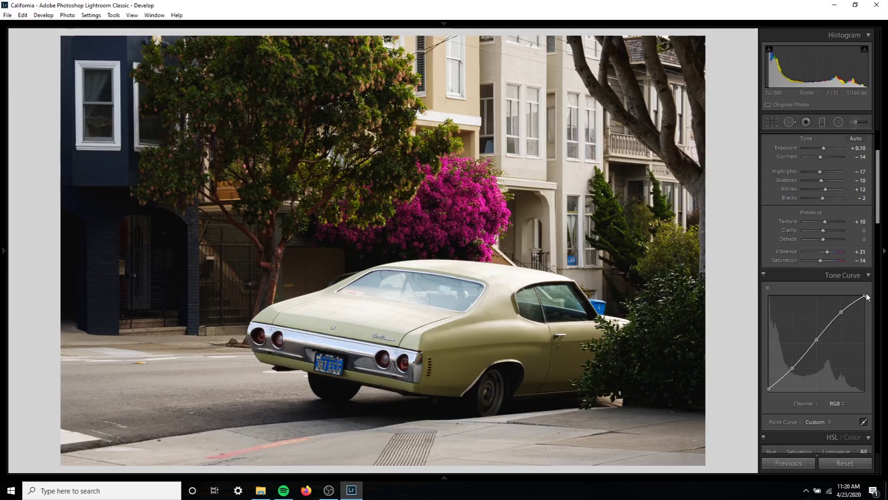
left_click_drag(865, 296, 873, 396)
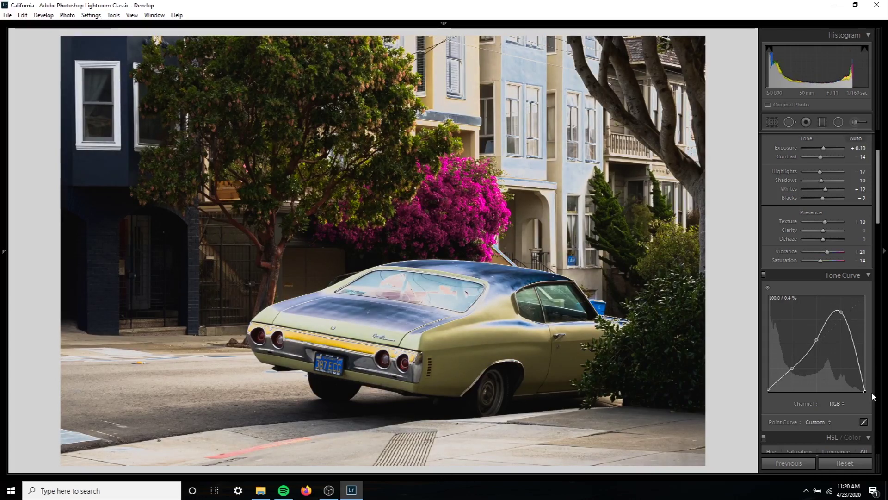
left_click_drag(873, 396, 796, 281)
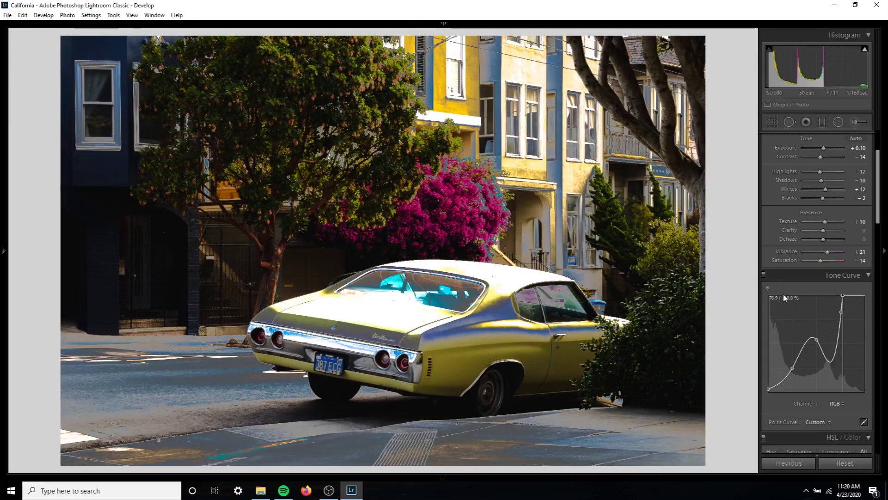
left_click_drag(842, 295, 870, 257)
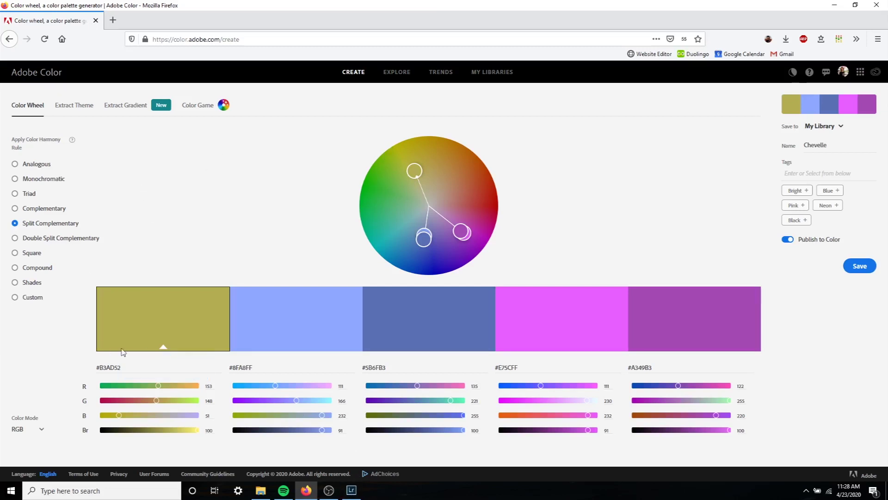
- Back in Lightroom, zoom to 1:1 on the Chevy's rear quarter, pan along its side, then fit
left_click(353, 494)
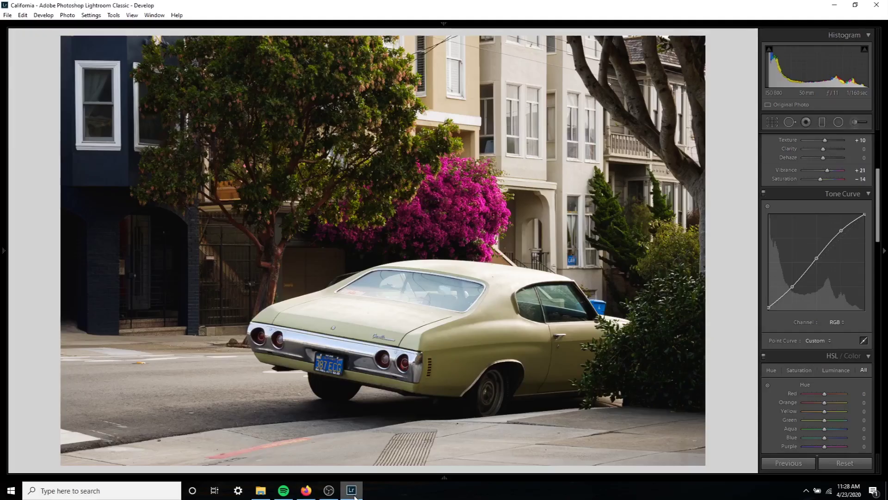
left_click(470, 356)
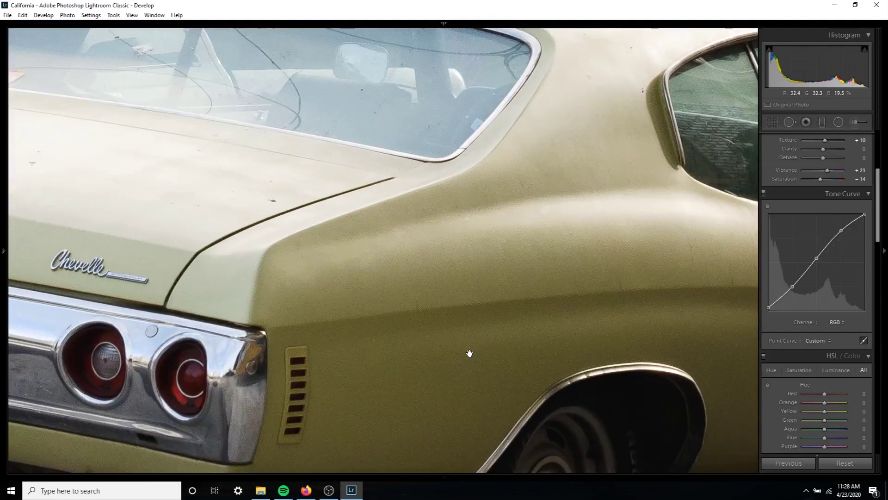
left_click(470, 353)
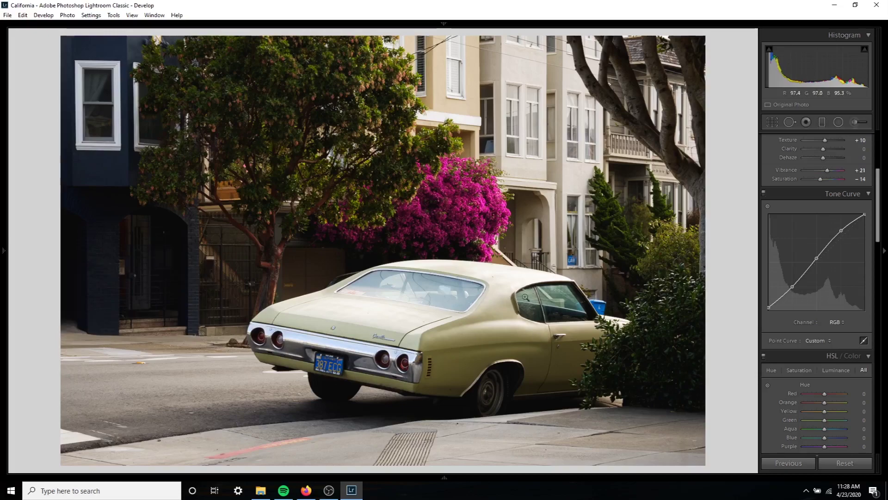
left_click(453, 351)
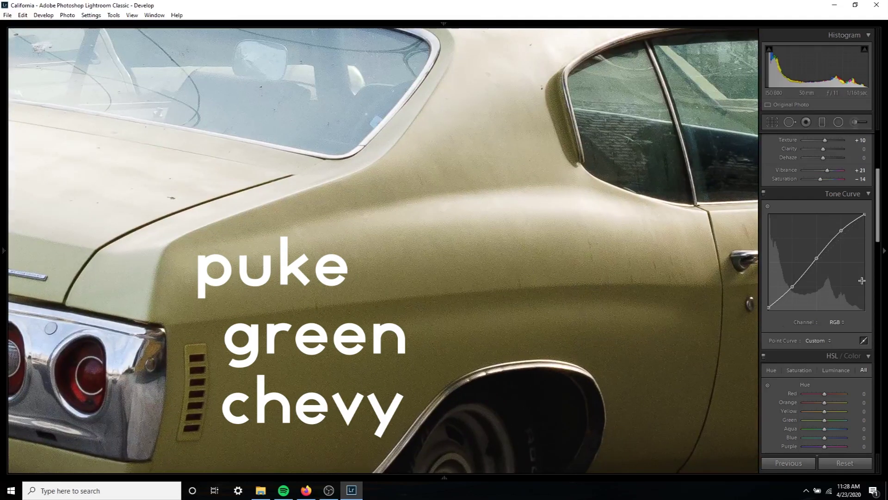
left_click_drag(454, 209, 520, 115)
left_click(526, 122)
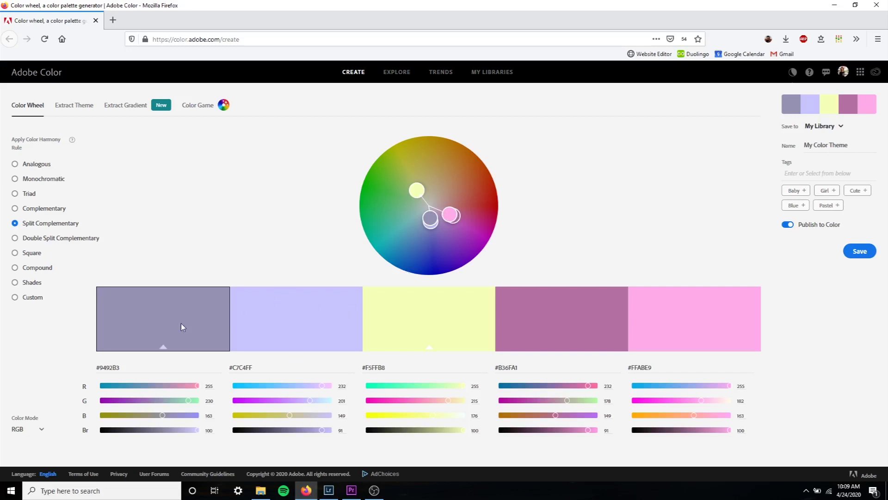
- Make the first swatch the base, keep Split Complementary, and move it to sage green #9CB07F
left_click(165, 347)
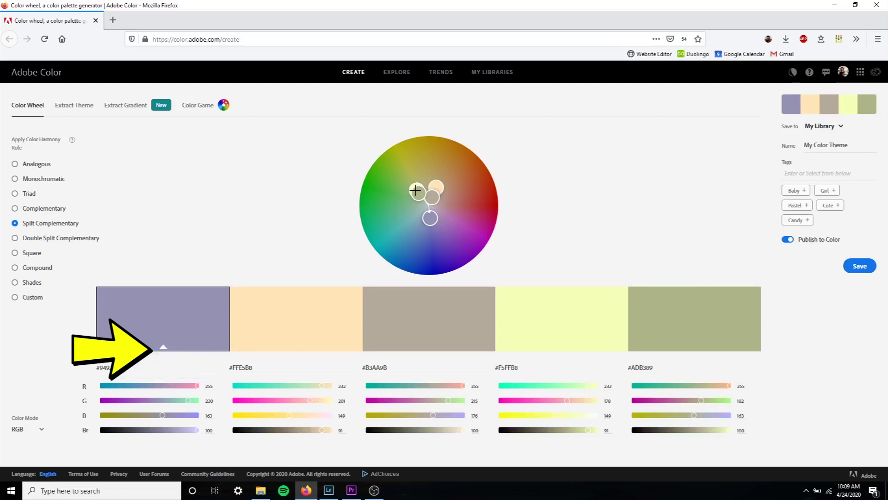
left_click(47, 209)
left_click(46, 225)
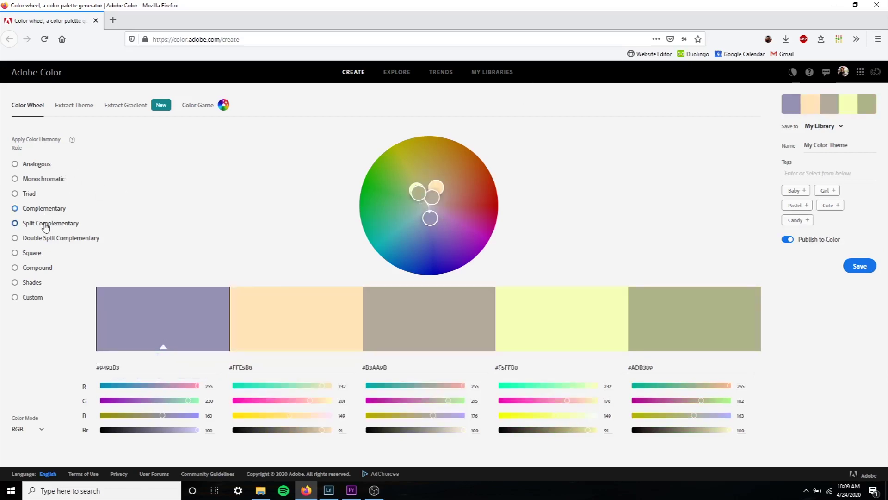
mouse_move(426, 216)
left_mouse_down()
mouse_move(410, 220)
mouse_move(403, 203)
mouse_move(412, 188)
mouse_move(398, 185)
mouse_move(400, 194)
mouse_move(418, 188)
mouse_move(411, 184)
left_mouse_up()
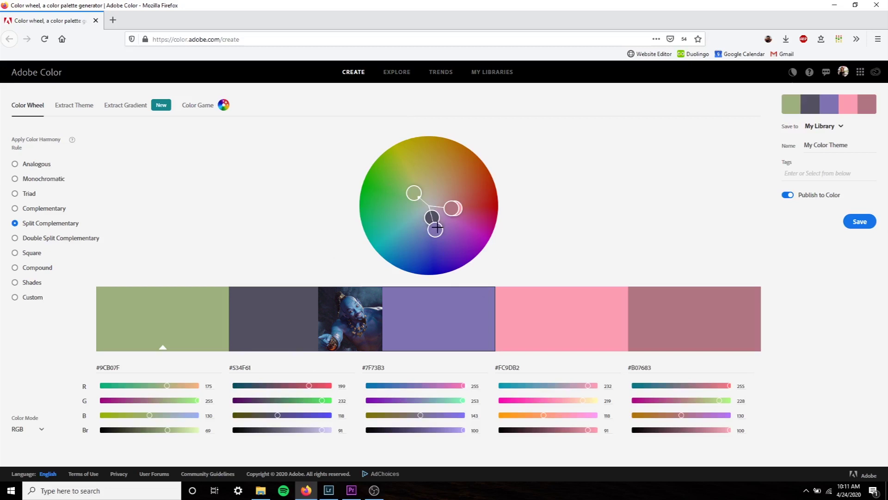
left_click_drag(437, 227, 431, 240)
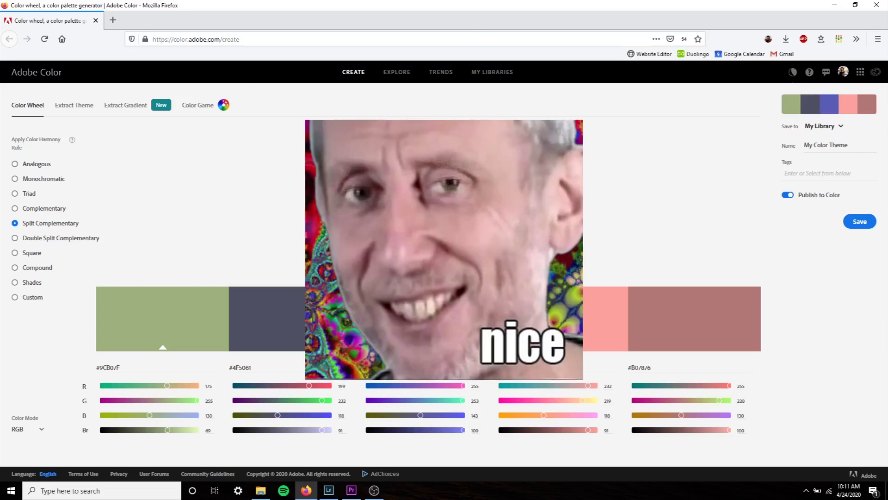
mouse_move(454, 204)
left_mouse_down()
mouse_move(467, 194)
mouse_move(462, 213)
mouse_move(460, 200)
left_mouse_up()
mouse_move(427, 240)
left_mouse_down()
mouse_move(440, 234)
mouse_move(433, 237)
left_mouse_up()
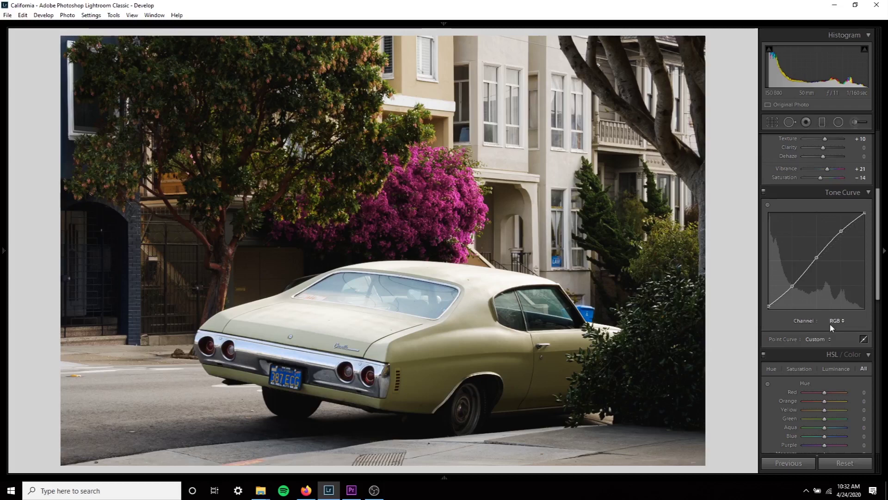
- Switch the Tone Curve to the Red channel and test lifting red in the shadows
left_click(846, 323)
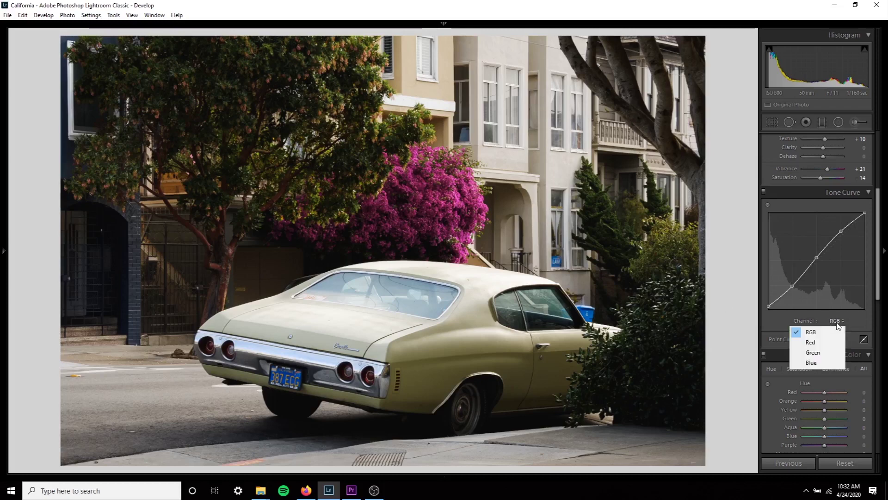
left_click(824, 344)
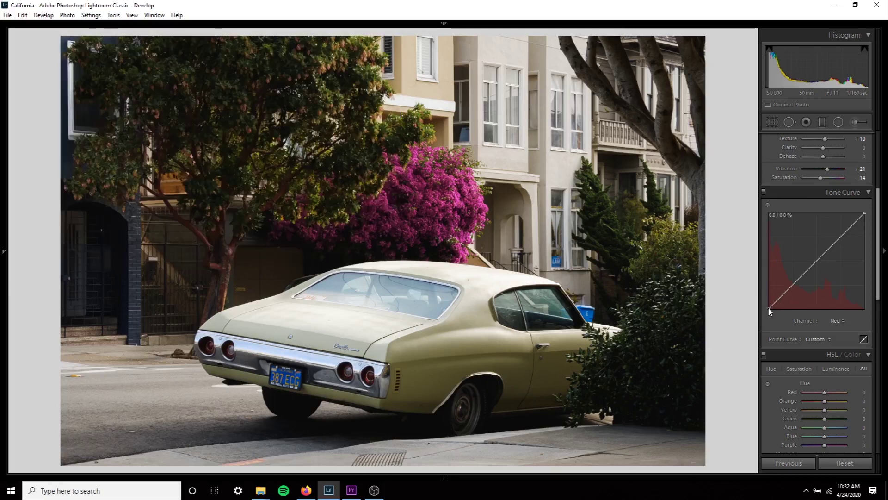
left_click_drag(769, 309, 767, 309)
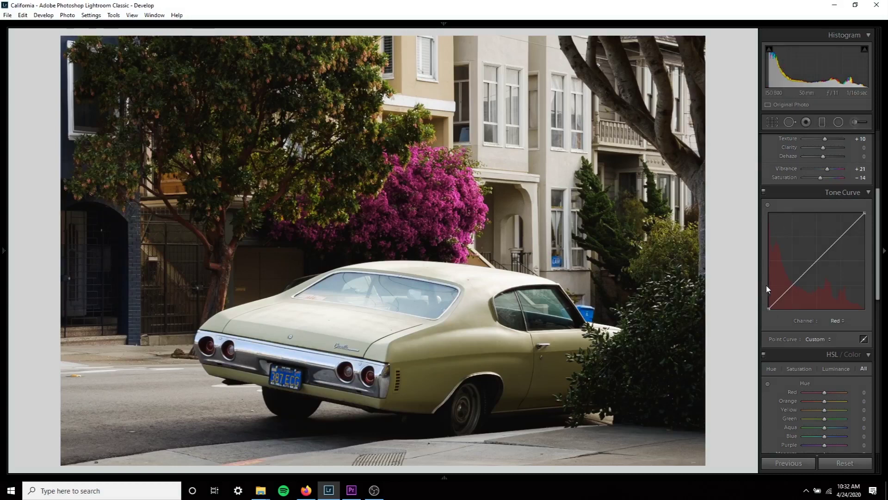
mouse_move(768, 308)
left_mouse_down()
mouse_move(766, 298)
mouse_move(769, 308)
left_mouse_up()
left_click_drag(761, 309, 759, 307)
- Check a close-up of the car while raising the red black point further, then view the full photo
left_click(440, 412)
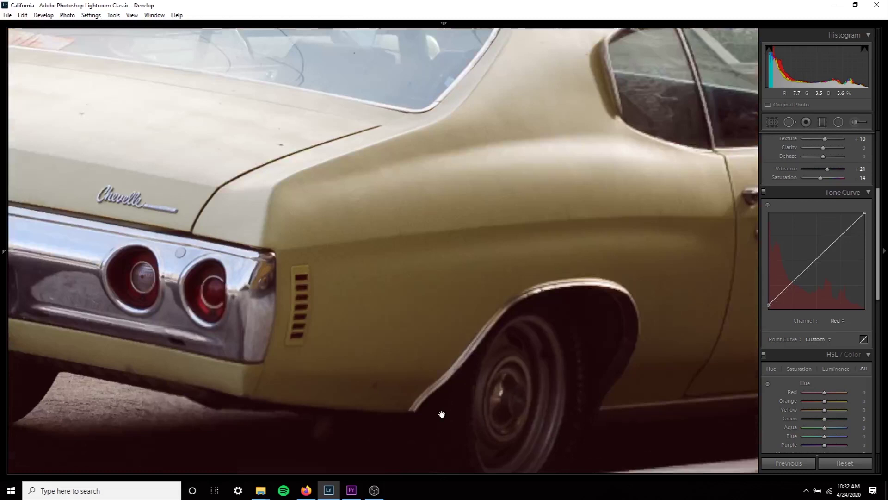
left_click_drag(440, 412, 488, 323)
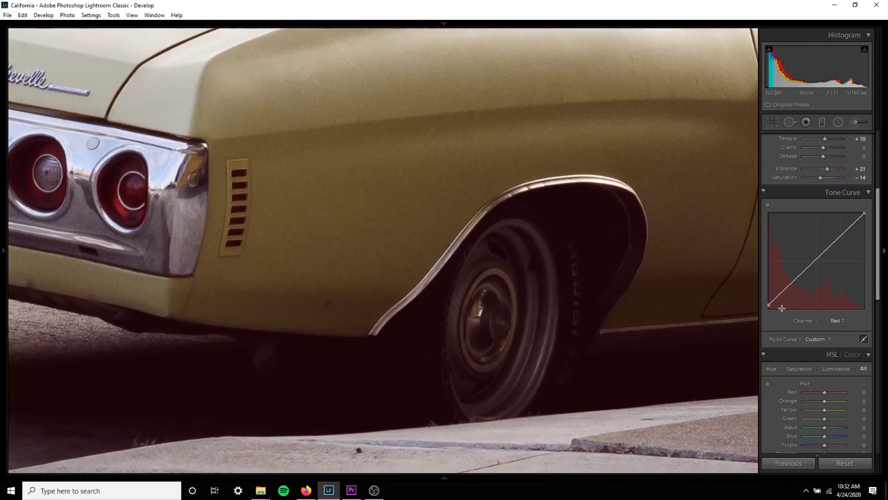
left_click_drag(768, 305, 719, 313)
left_click(578, 250)
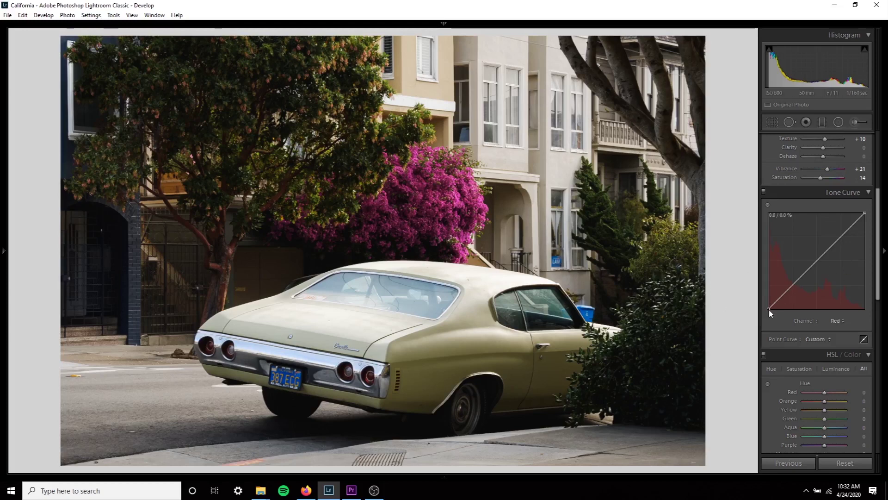
- Try removing red from the shadows, then reset the red black point and view the whole photo
mouse_move(769, 311)
left_mouse_down()
mouse_move(782, 320)
mouse_move(784, 309)
left_mouse_up()
left_click(509, 393)
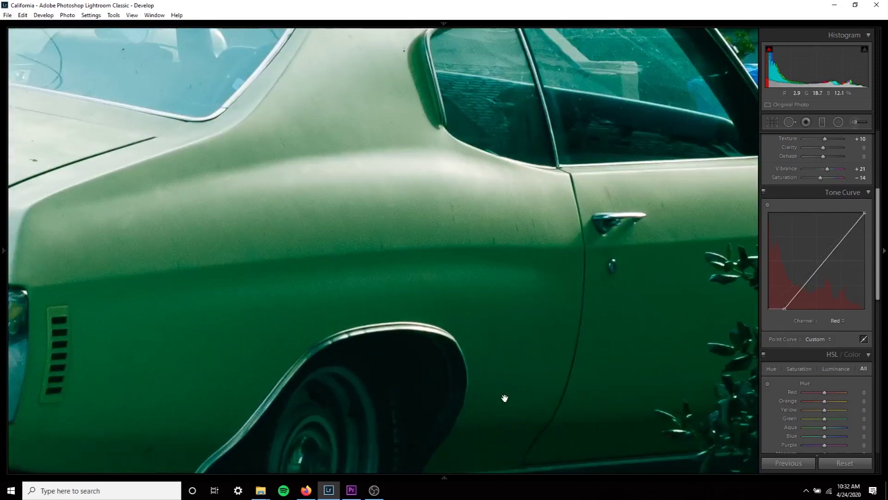
left_click_drag(559, 321, 657, 244)
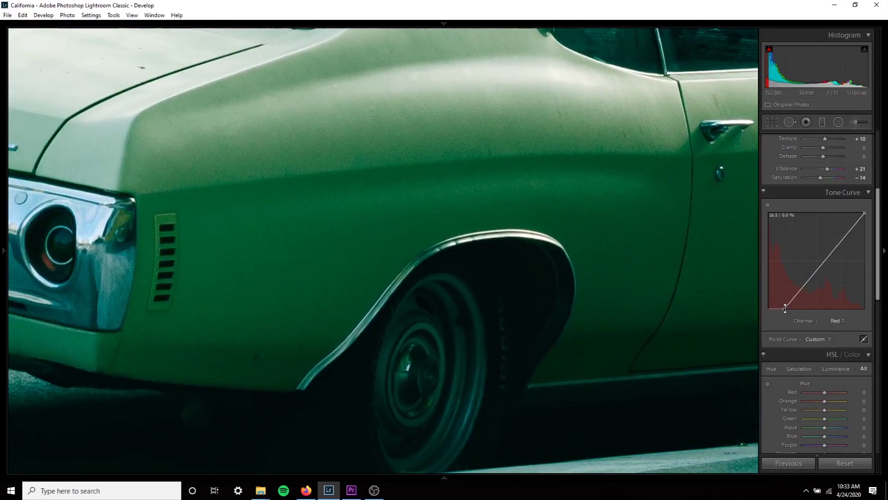
left_click_drag(785, 308, 771, 318)
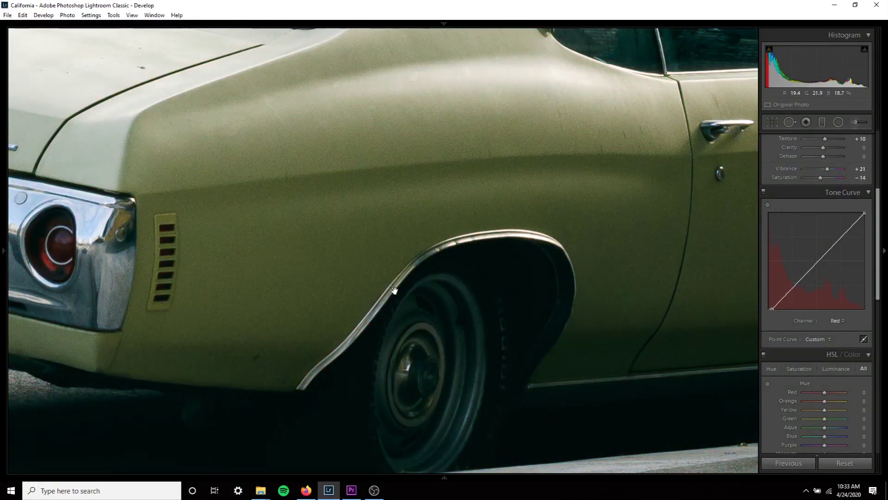
left_click(452, 272)
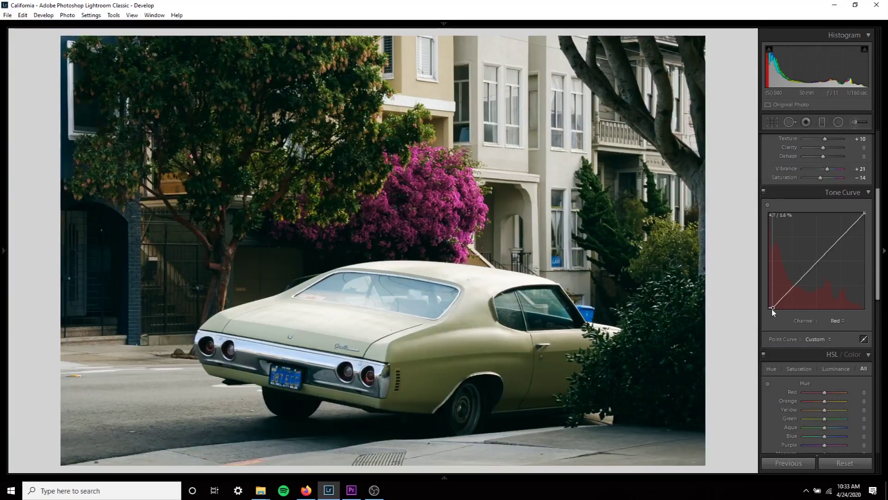
- Add a quarter-tone point to the Red curve and undo a trial midtone lift
left_click(792, 285)
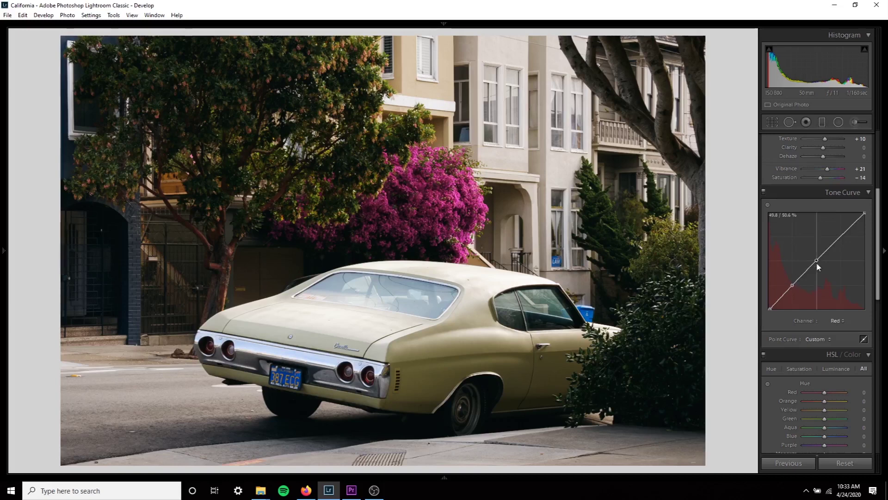
left_click_drag(816, 262, 816, 258)
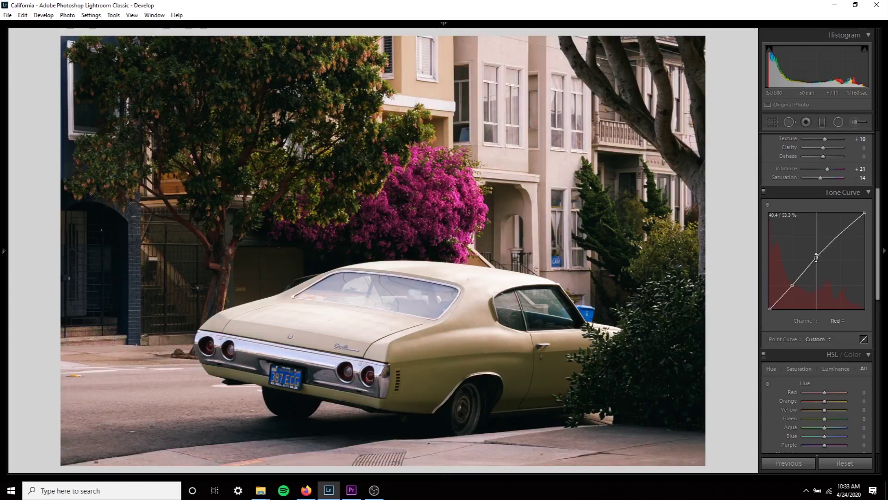
key("ctrl+z")
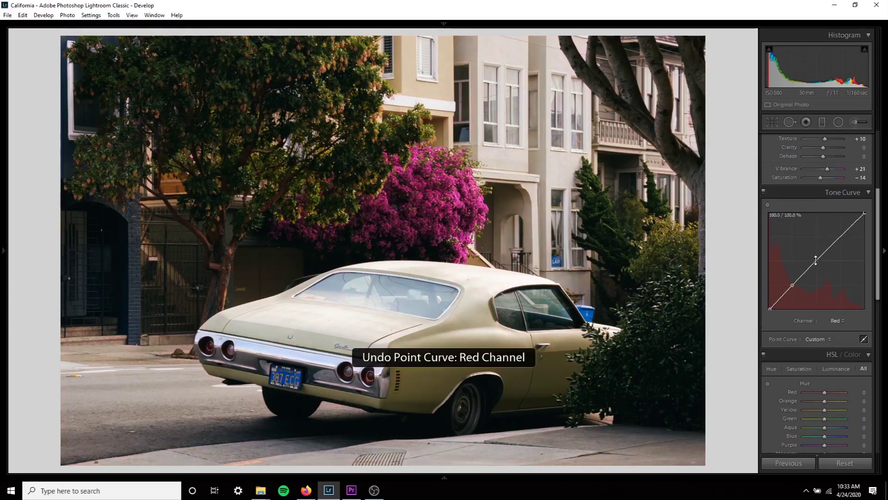
- Add red midtone and upper-tone points, lifting the upper one finely to about 74.5 / 75.3%
left_click(817, 258)
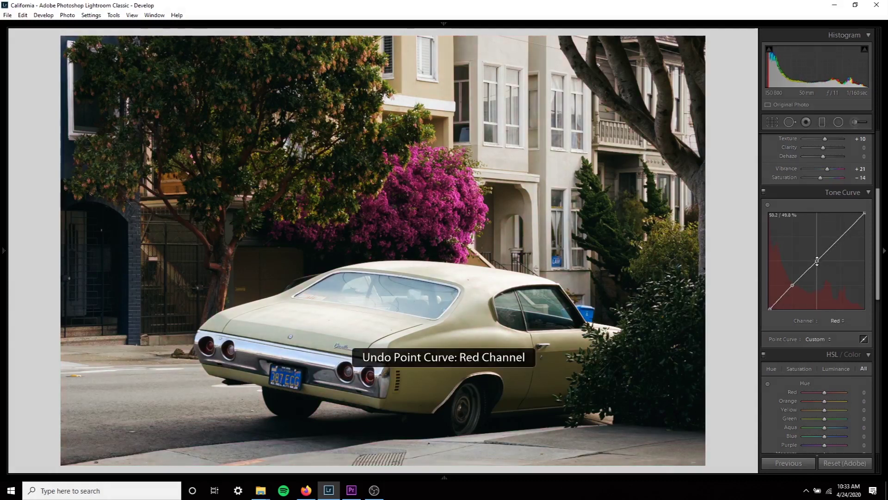
left_click(840, 237)
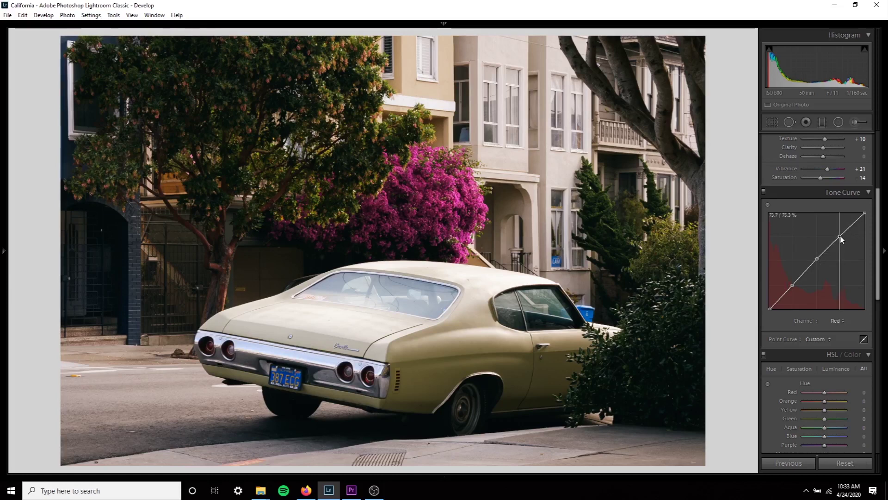
key("shift")
left_click_drag(841, 235, 864, 212)
left_click_drag(817, 260, 817, 259)
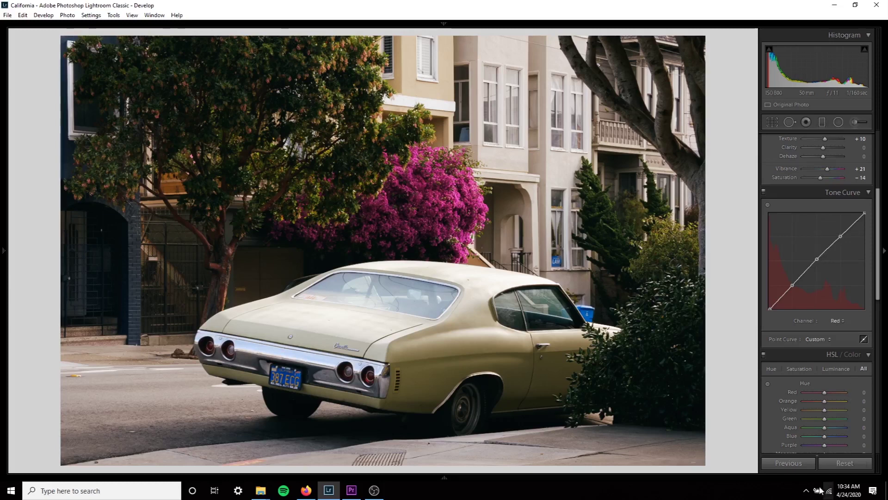
left_click(842, 319)
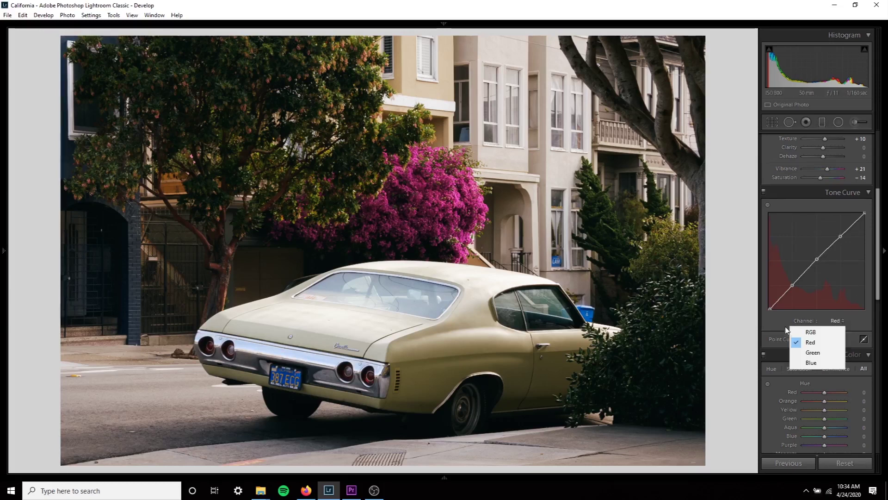
- Switch to the Green channel and test a green shadow lift on a close-up of the car door
left_click(815, 353)
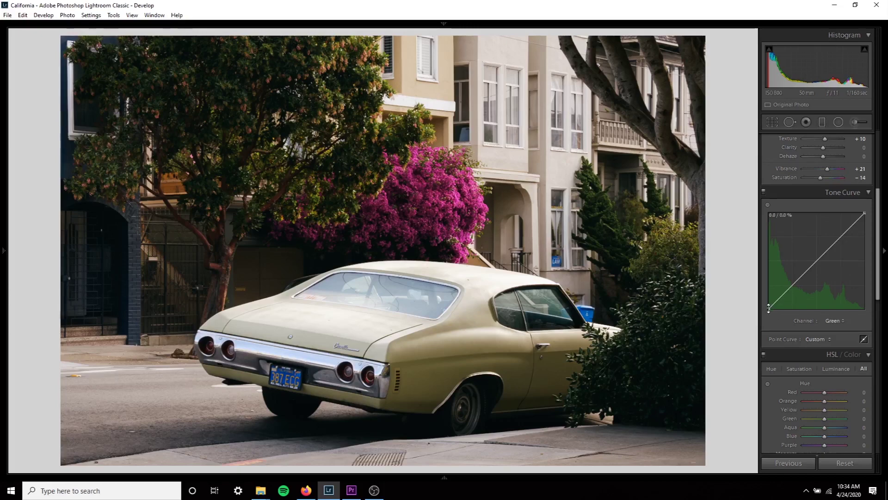
left_click_drag(769, 308, 767, 349)
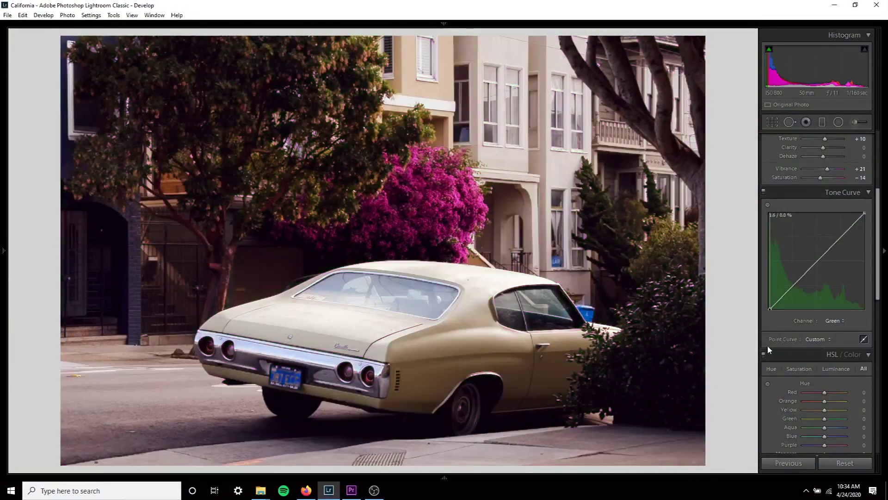
scroll(770, 266, "down", 2)
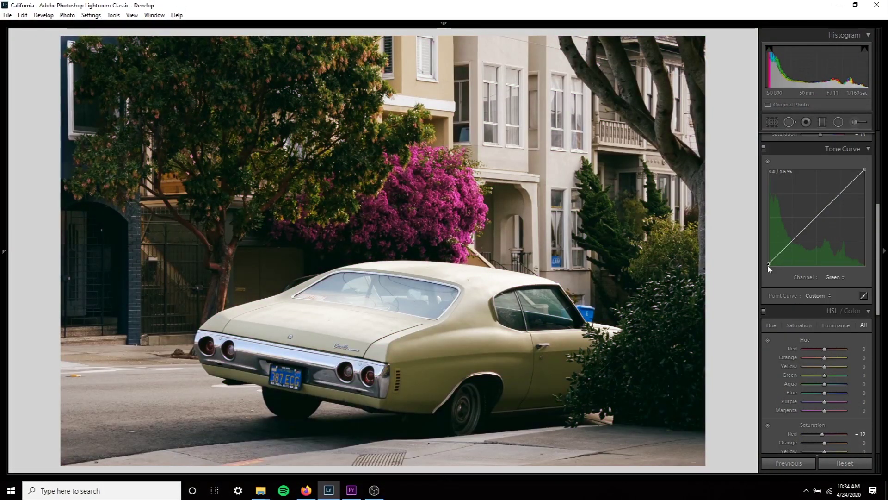
left_click(596, 400)
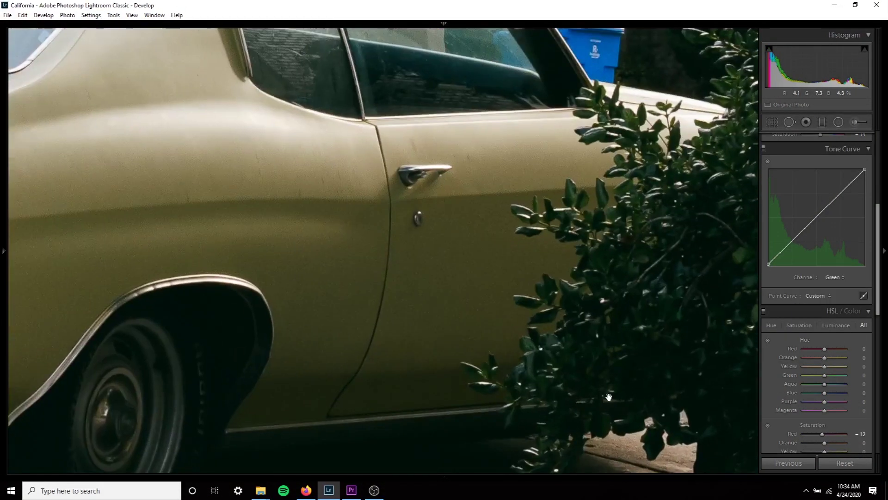
left_click_drag(769, 263, 769, 267)
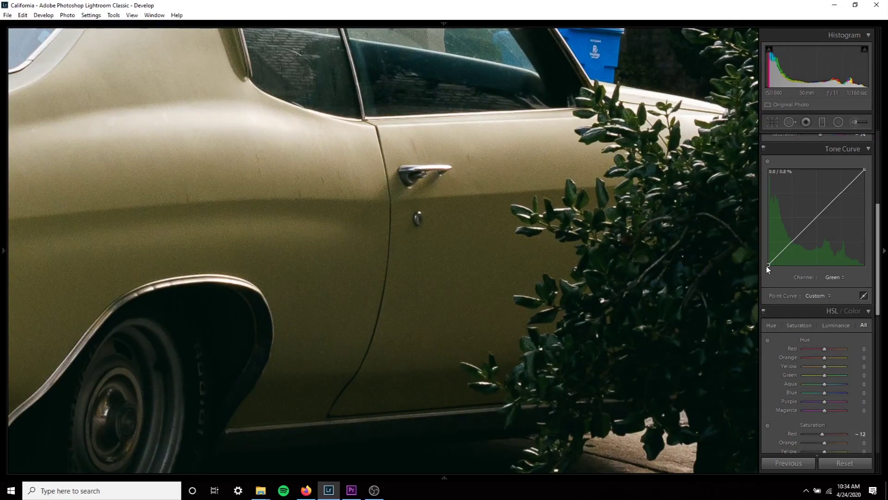
left_click(471, 291)
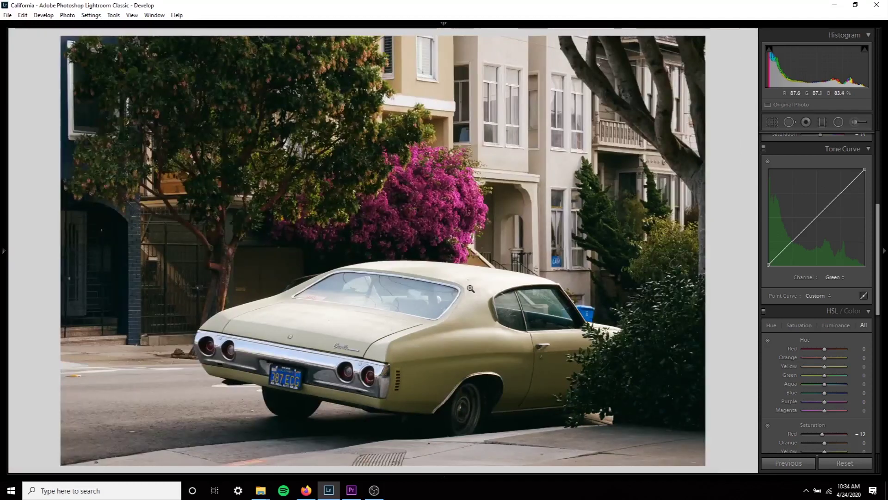
- Add green points at the quarter and midtone, lifting the midtones slightly; undo an accidental curve reset
left_click(791, 241)
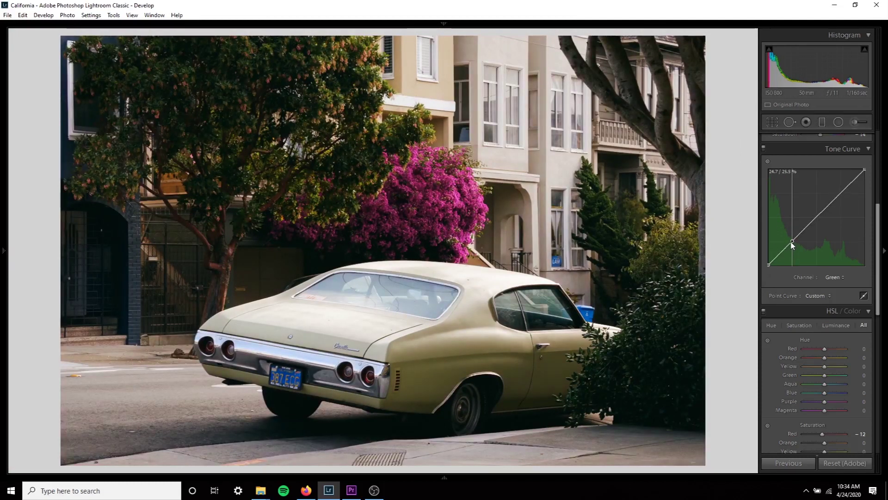
left_click_drag(791, 242, 791, 243)
left_click(816, 219)
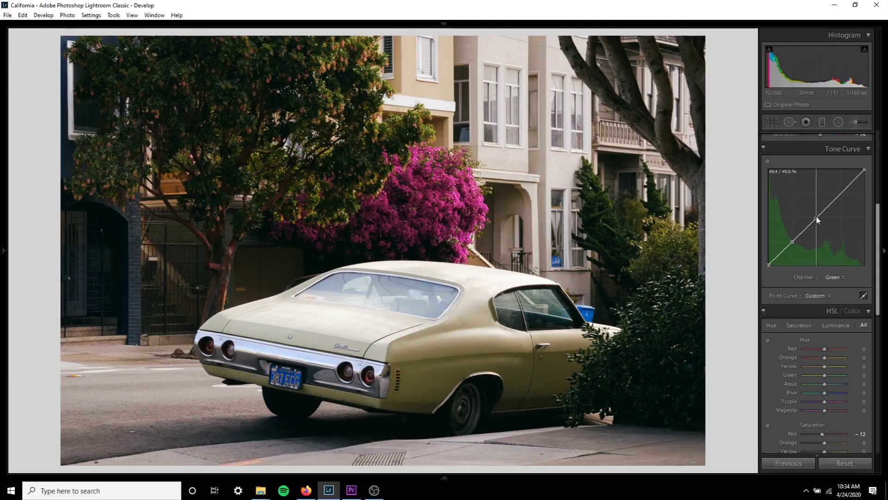
left_click_drag(817, 217, 841, 198)
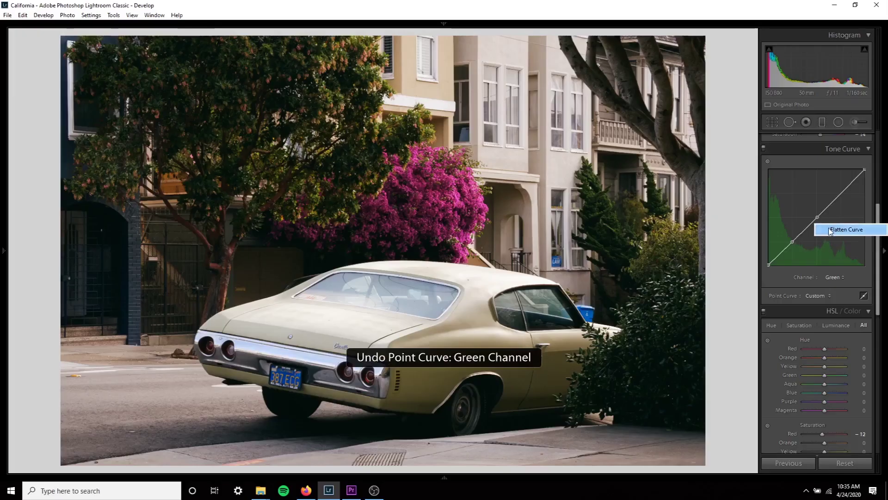
left_click(830, 230)
key("ctrl+z")
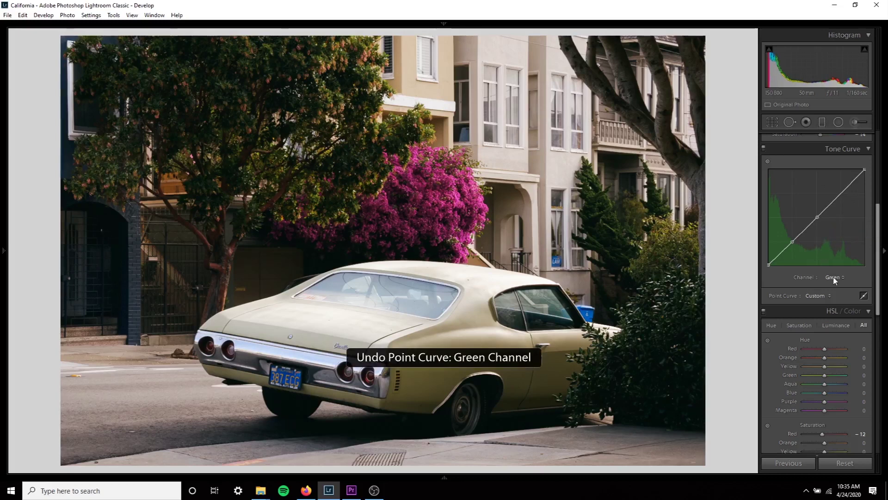
left_click(833, 278)
- On the Blue channel, add midtone and upper-tone points set slightly below the diagonal (upper ≈74.5 / 74.1%)
left_click(827, 320)
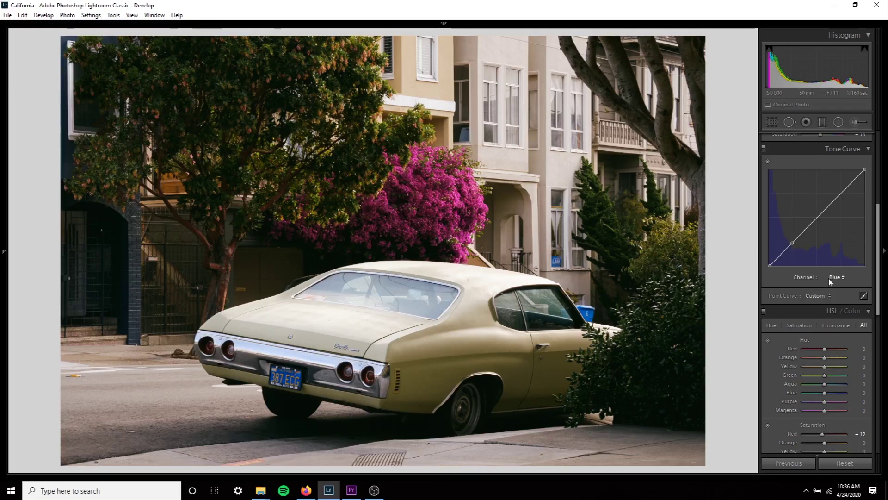
left_click(816, 217)
left_click_drag(817, 217, 813, 224)
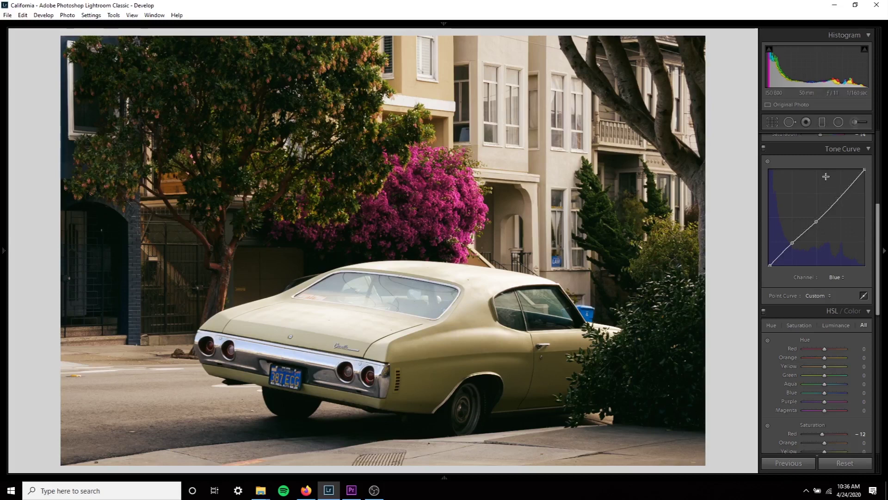
left_click(840, 195)
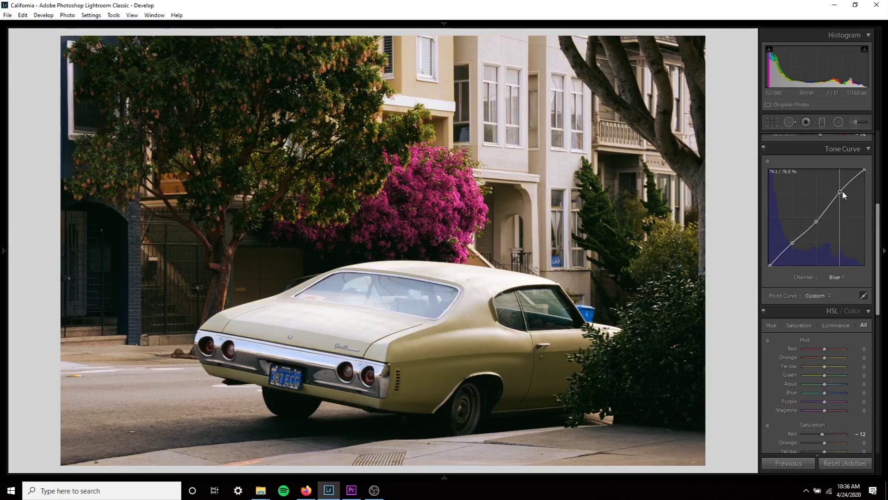
left_click_drag(843, 191, 841, 195)
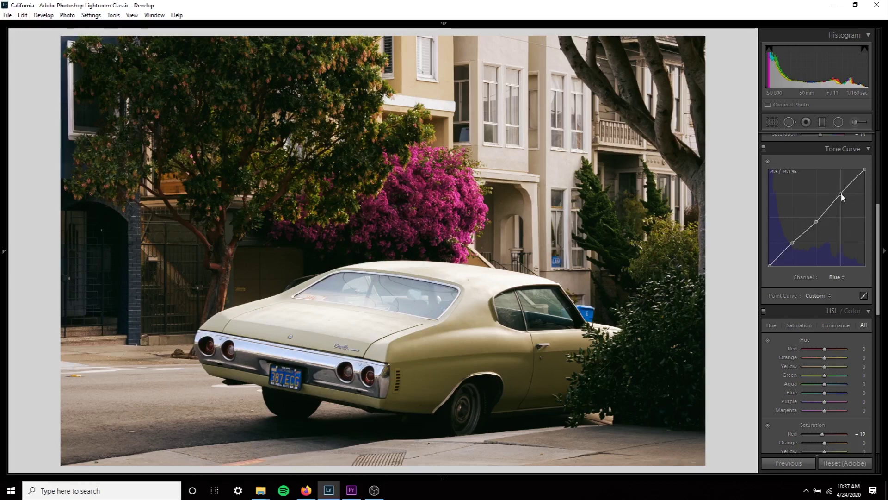